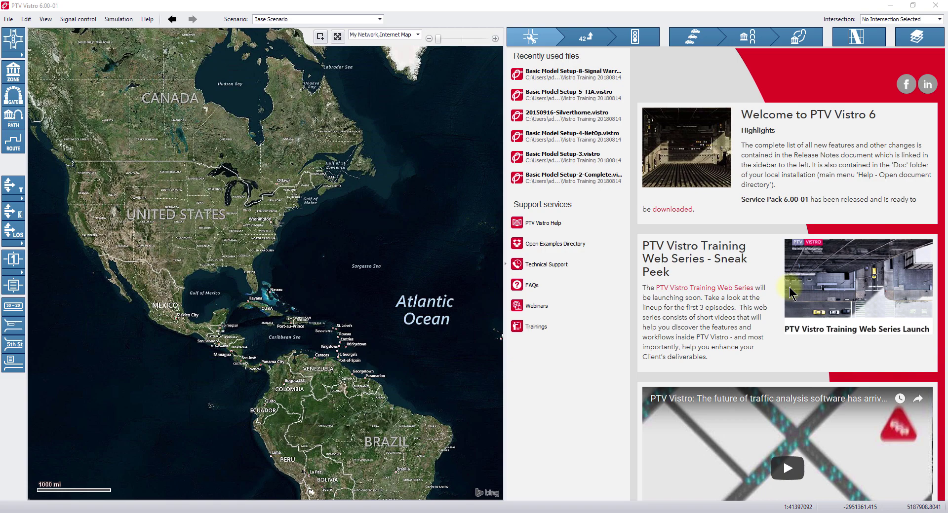
- Preview the Volumes workflow step, return to Intersection Setup, and view the File menu
click(588, 39)
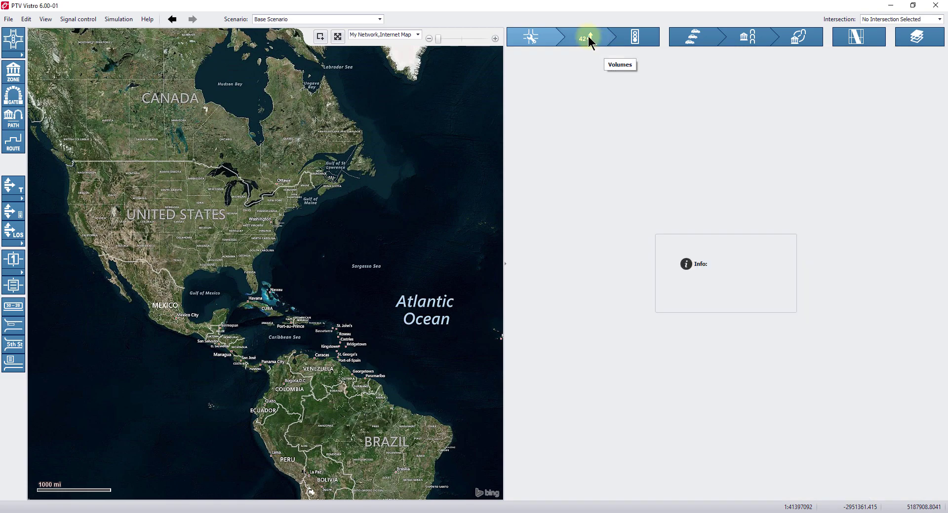
click(543, 39)
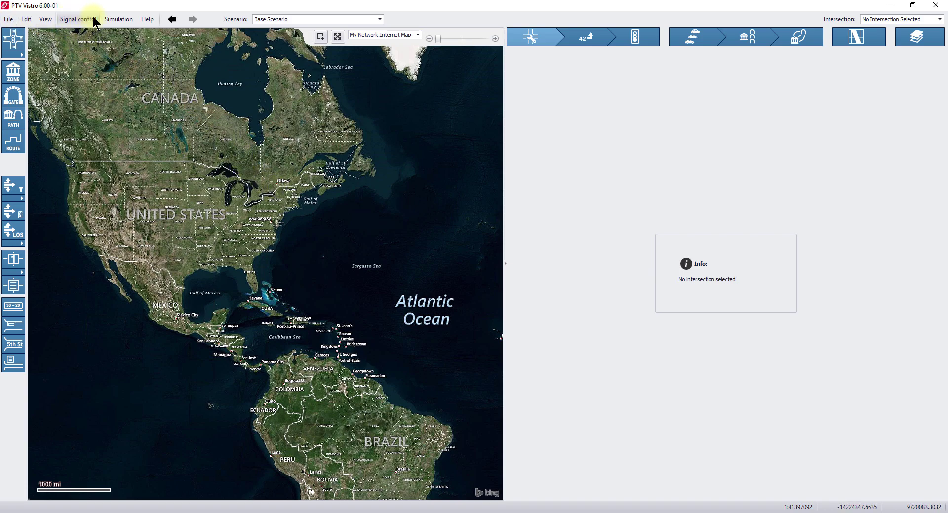
click(8, 19)
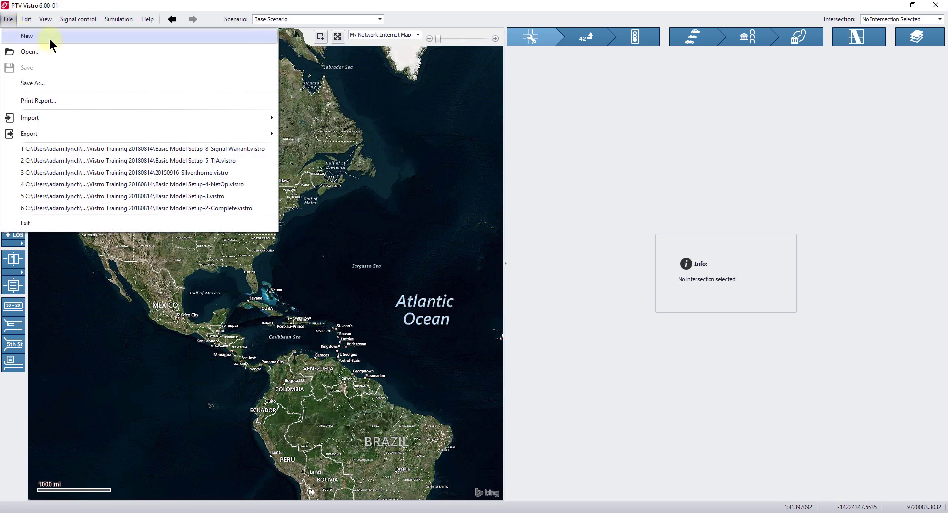
- In Print Report, place Page Number bottom-right, Company Logo in the header, and Scenario bottom-left
click(49, 98)
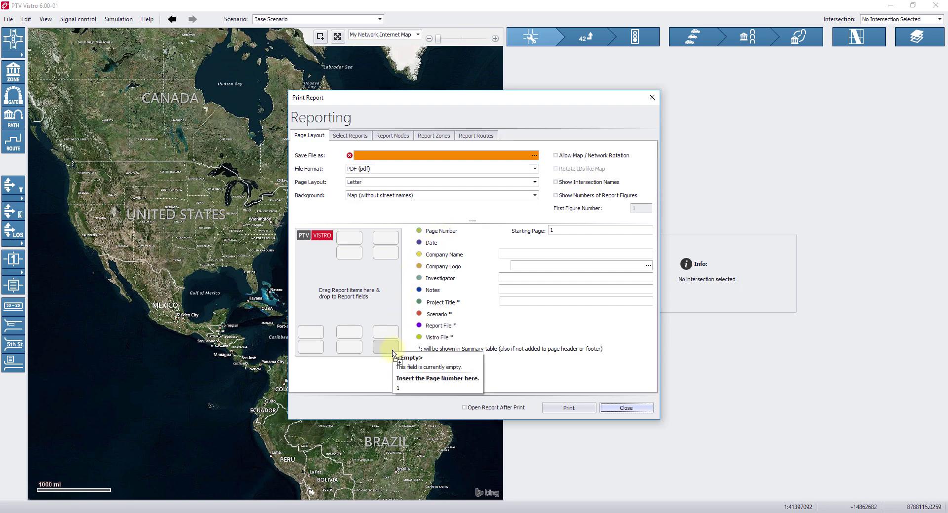
drag(439, 233, 385, 347)
drag(447, 267, 352, 248)
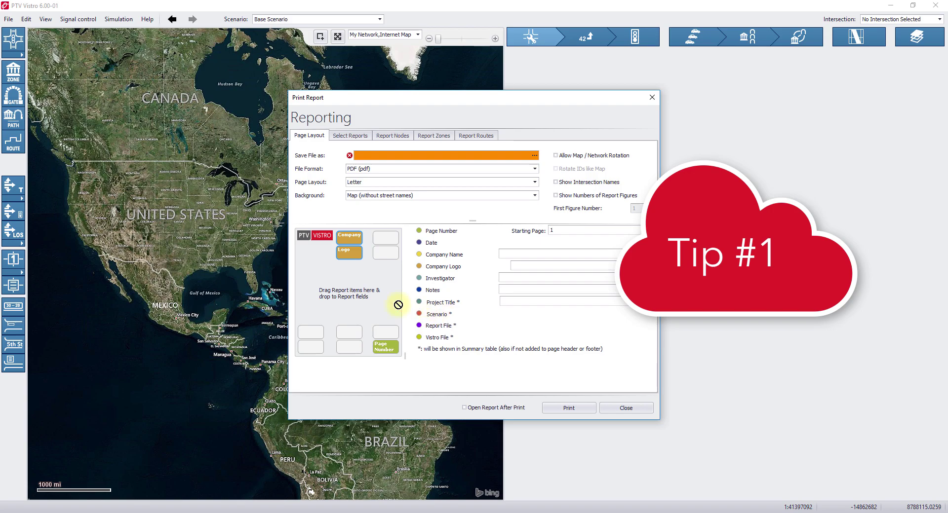
drag(393, 304, 312, 352)
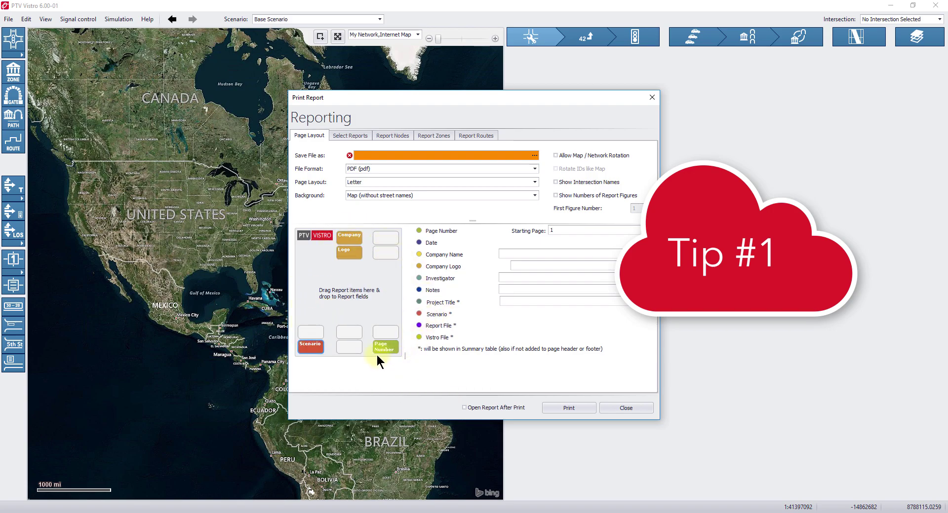
click(606, 408)
click(9, 19)
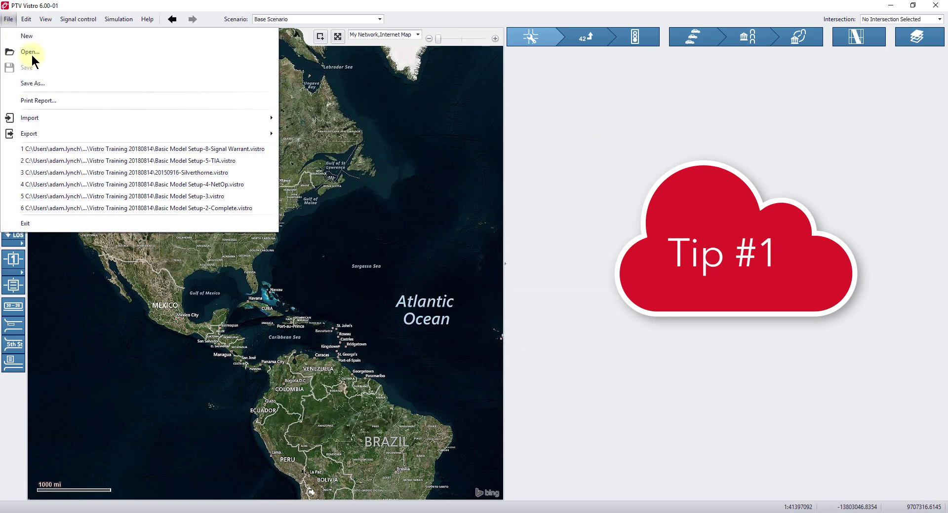
- Check the list of scenarios, then return to the File menu
click(125, 7)
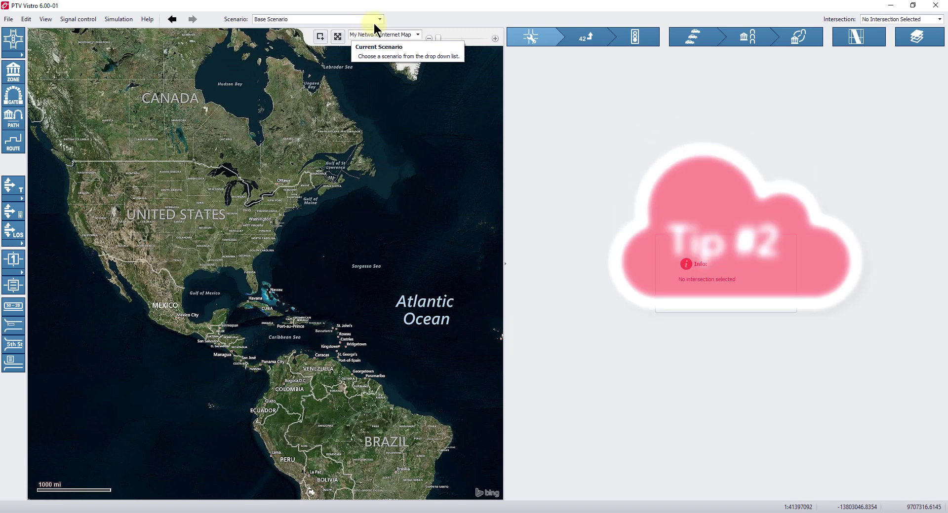
click(380, 20)
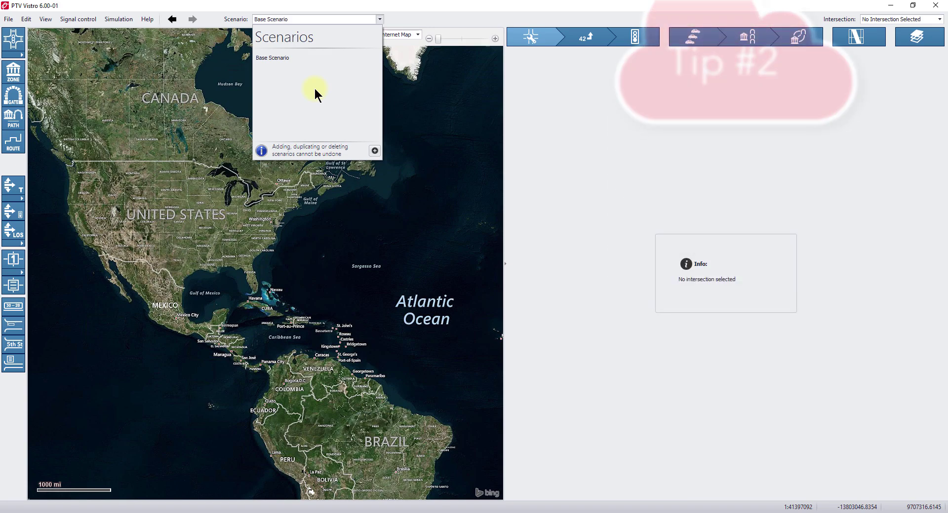
click(8, 20)
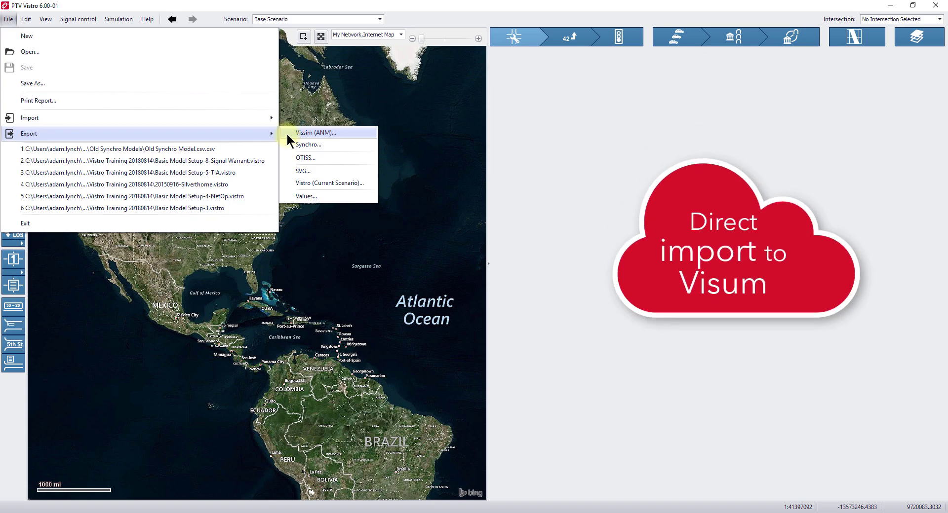
mouse_move(140, 118)
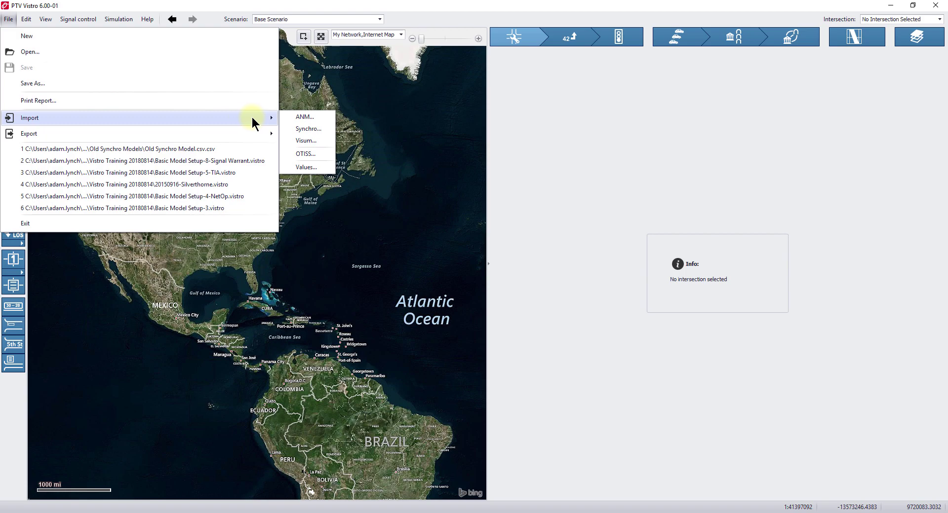
- Import 'Old Synchro Model.csv' as a Synchro file
click(286, 126)
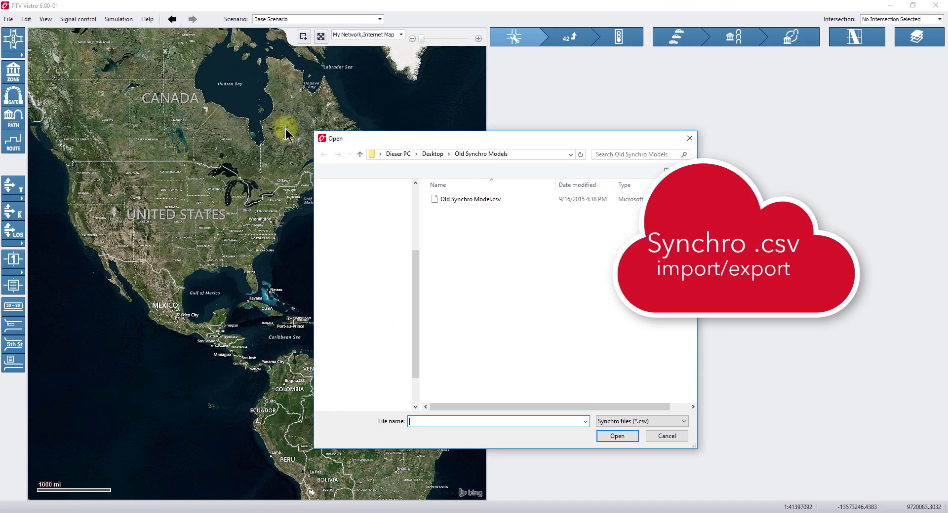
click(470, 199)
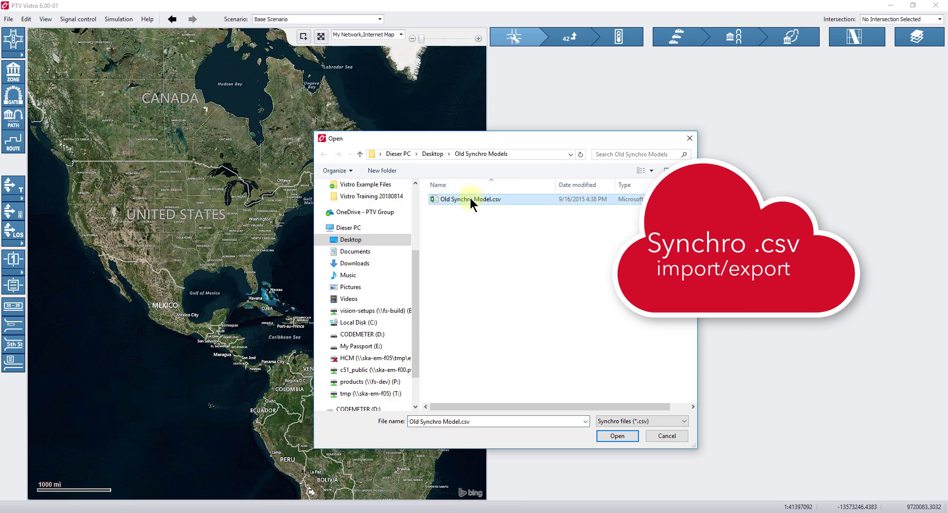
click(635, 439)
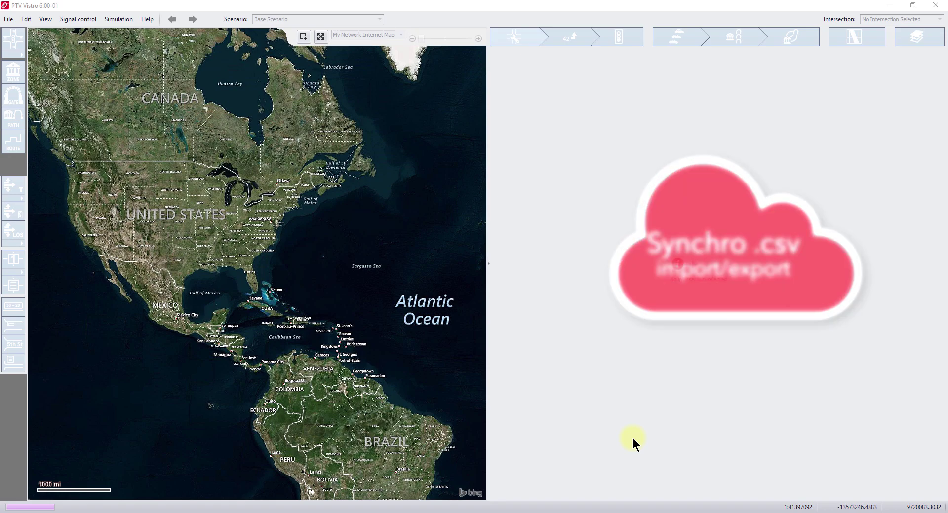
- Set the default Allred time to 2.0 seconds in Global Settings
click(10, 19)
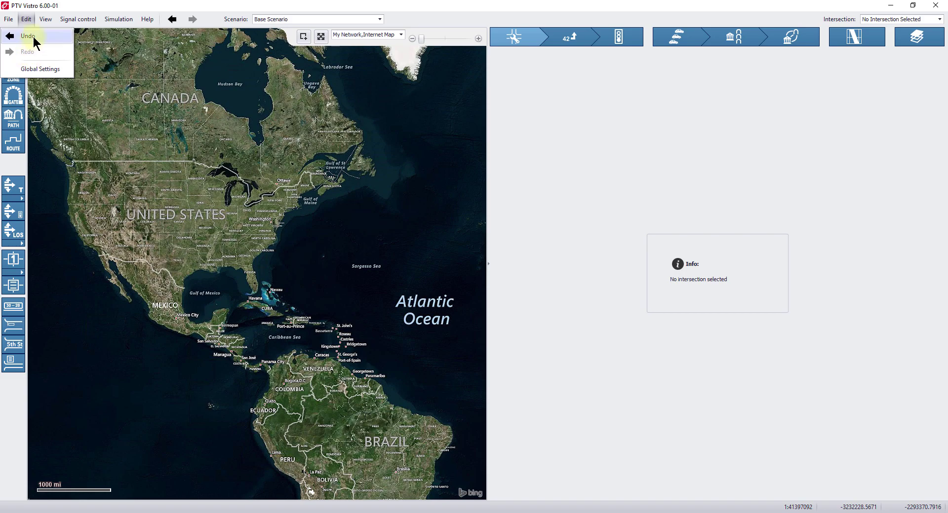
click(36, 70)
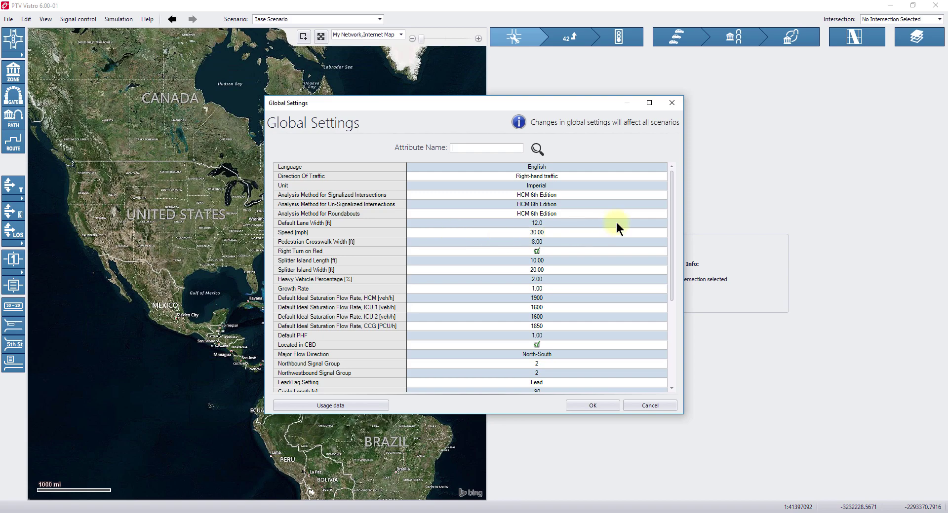
drag(673, 198, 664, 287)
click(543, 311)
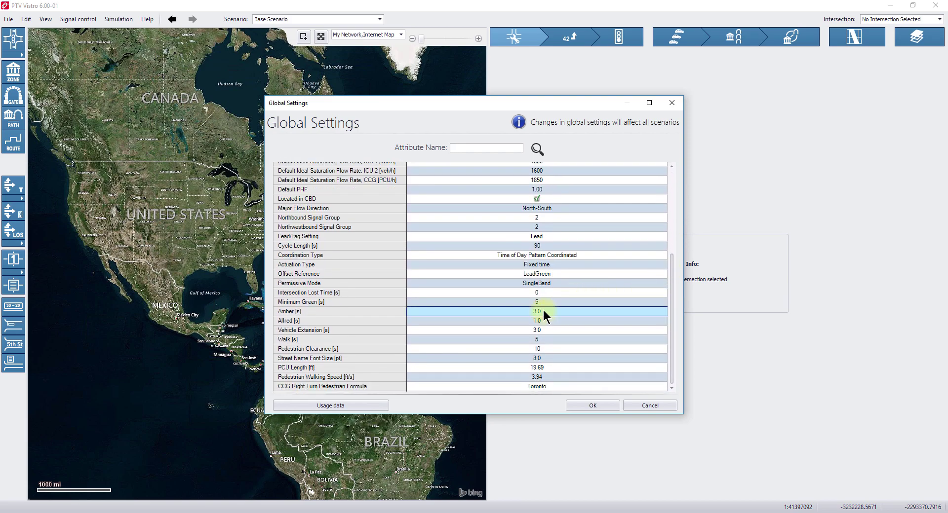
double_click(538, 321)
text(2.0)
click(542, 329)
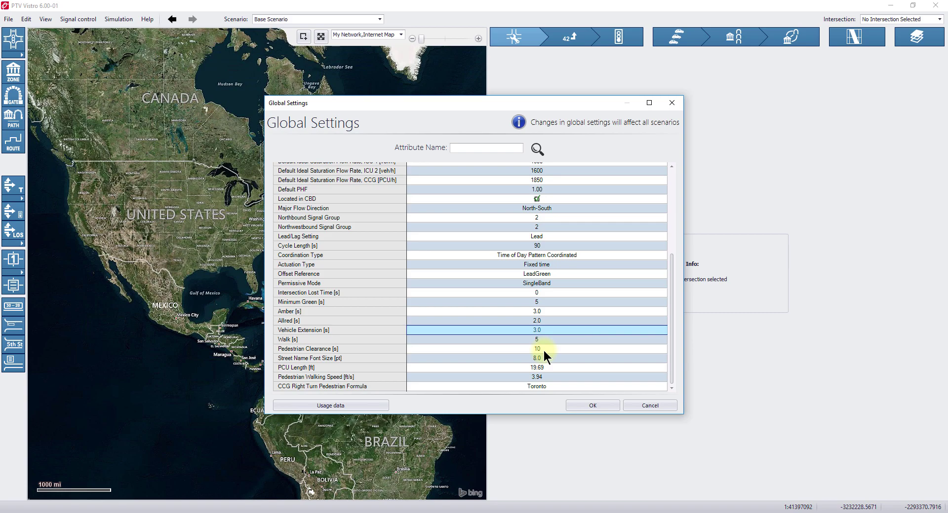
- Keep Lead/Lag at Lead and accept the global settings
click(543, 234)
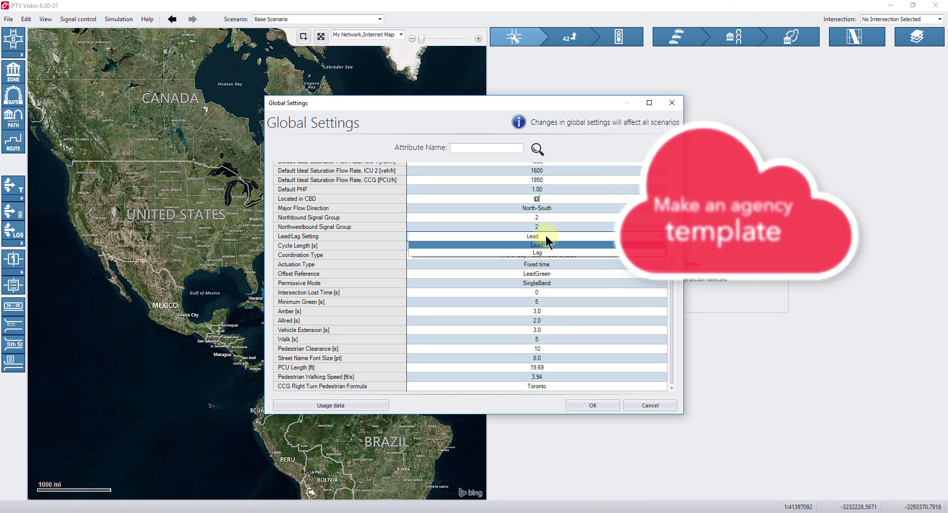
click(546, 235)
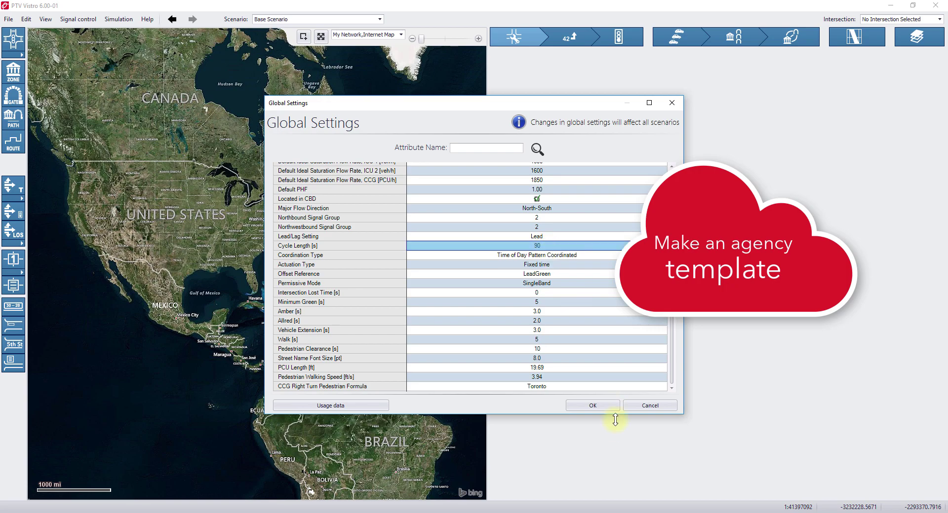
click(595, 406)
- Start Save As from the File menu, then cancel it
click(9, 19)
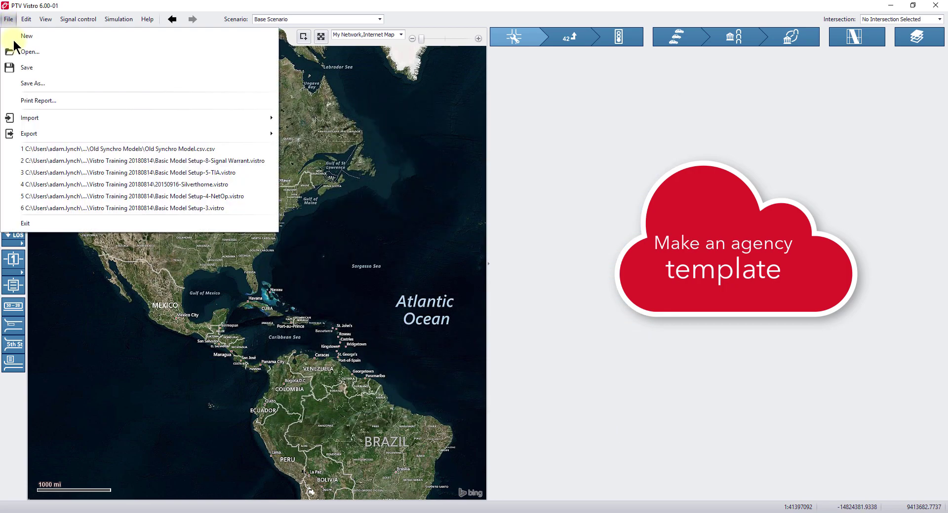
click(21, 71)
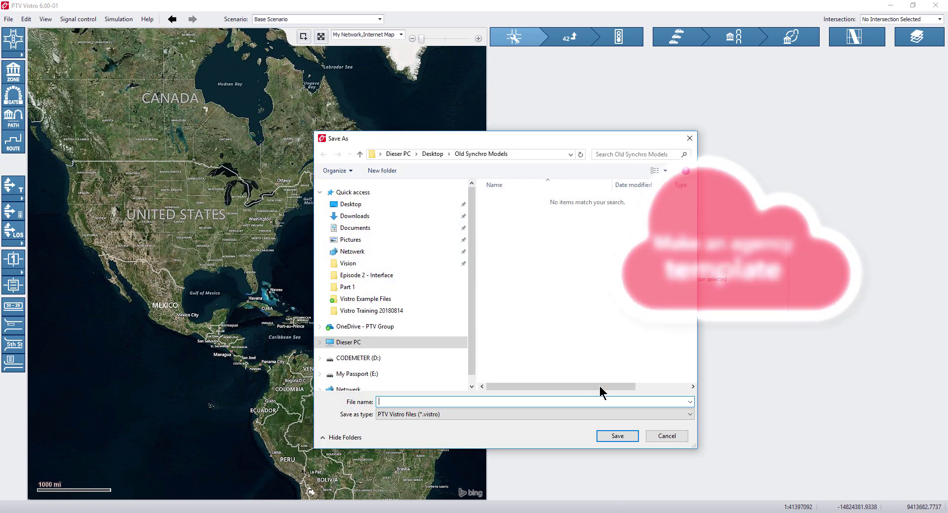
key(Escape)
click(28, 20)
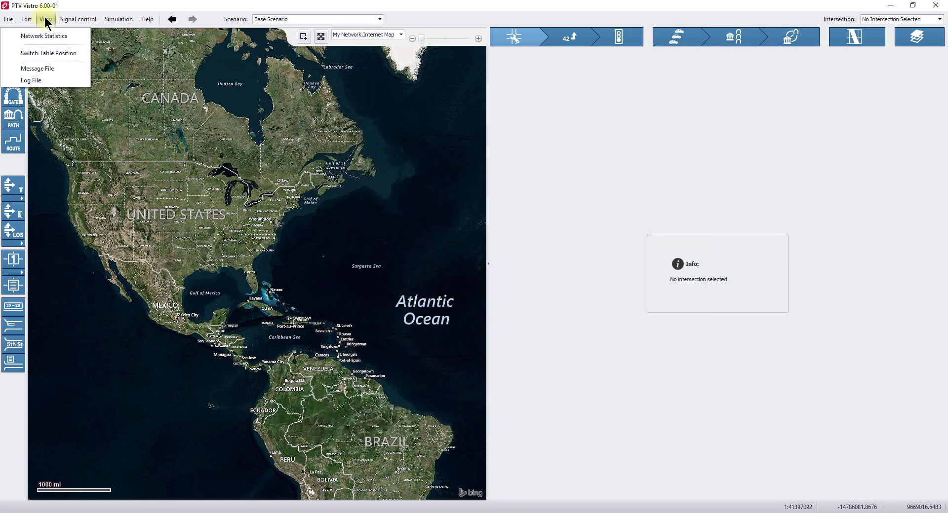
click(47, 32)
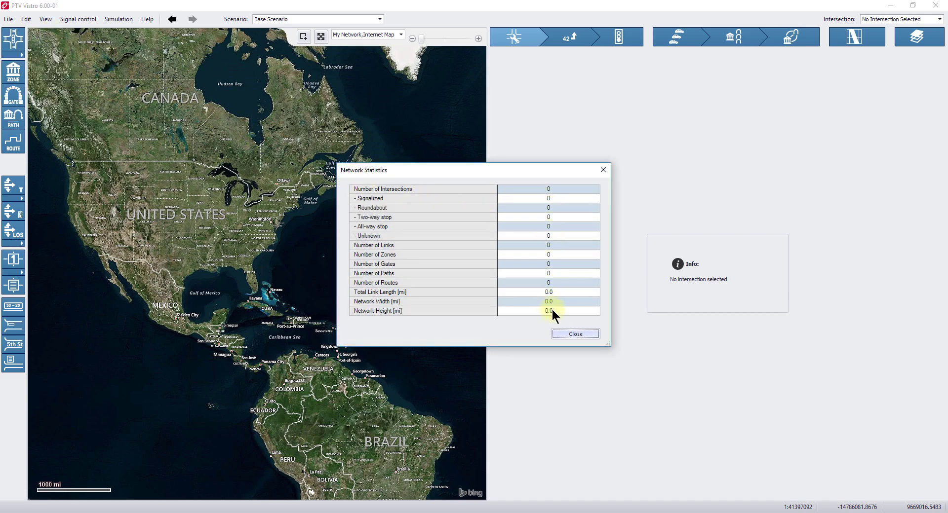
click(560, 332)
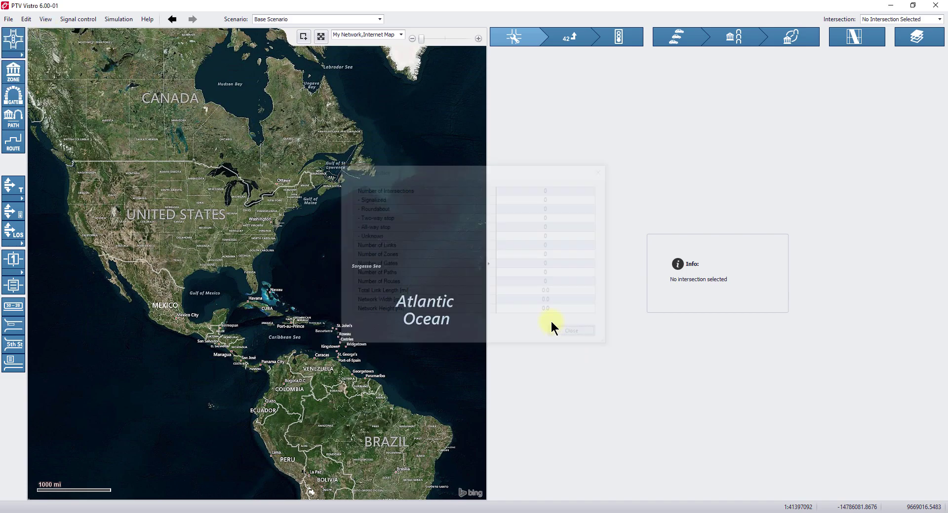
click(45, 19)
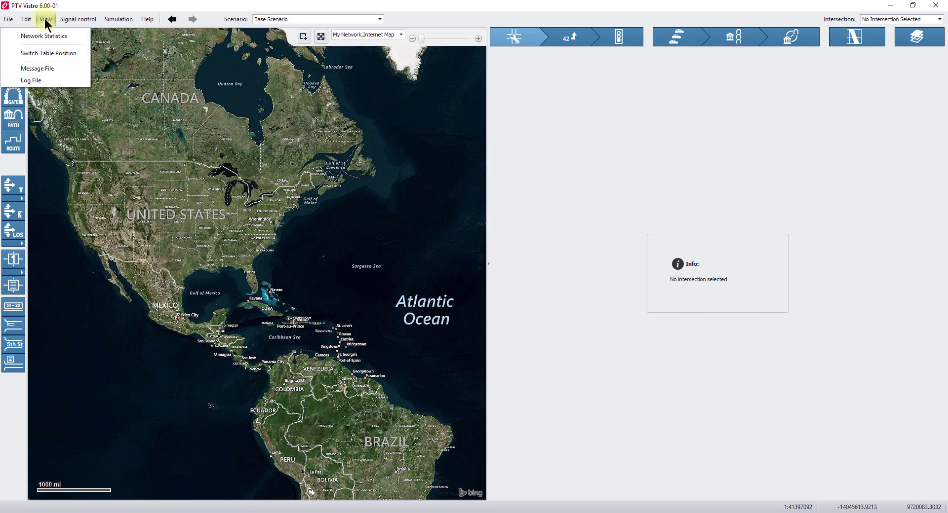
click(49, 53)
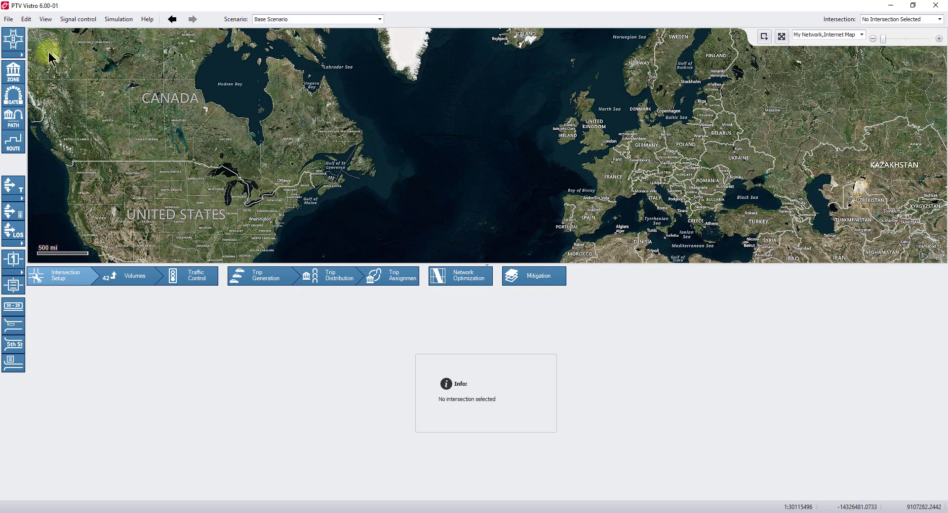
click(45, 19)
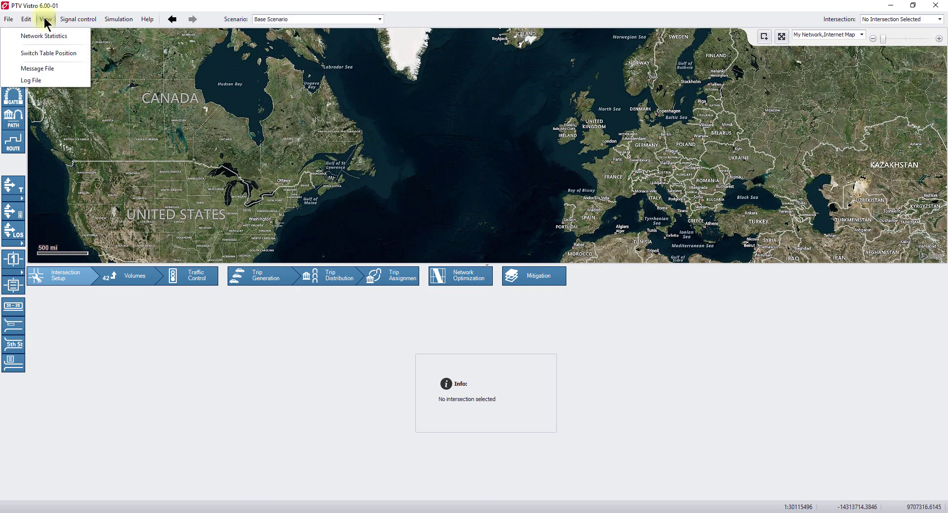
click(52, 56)
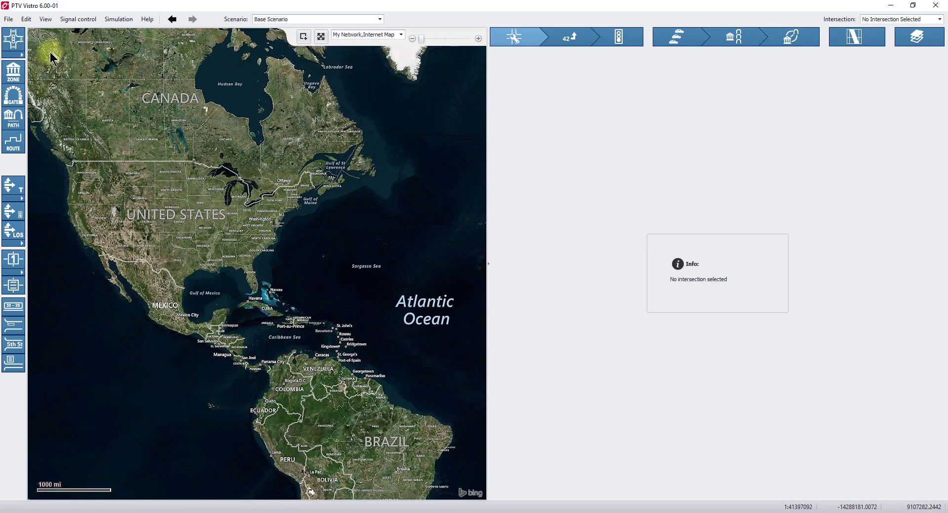
click(48, 18)
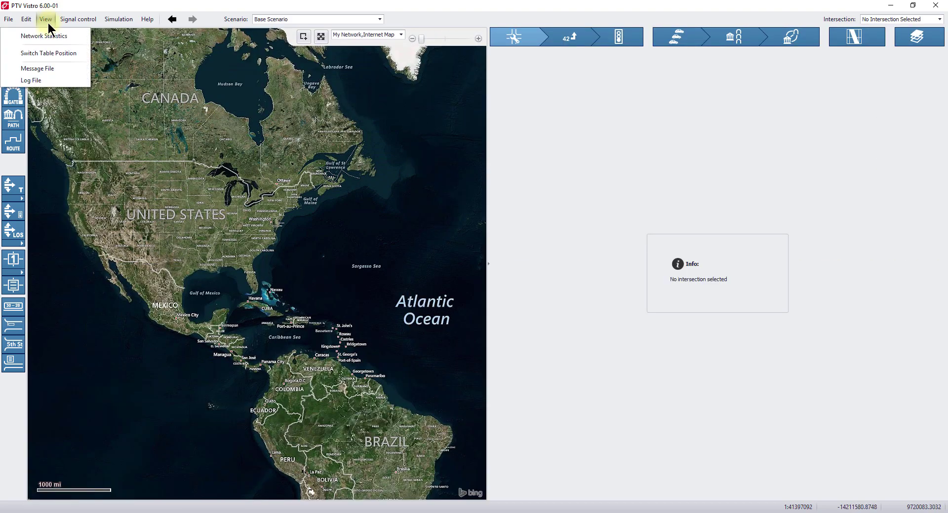
click(45, 70)
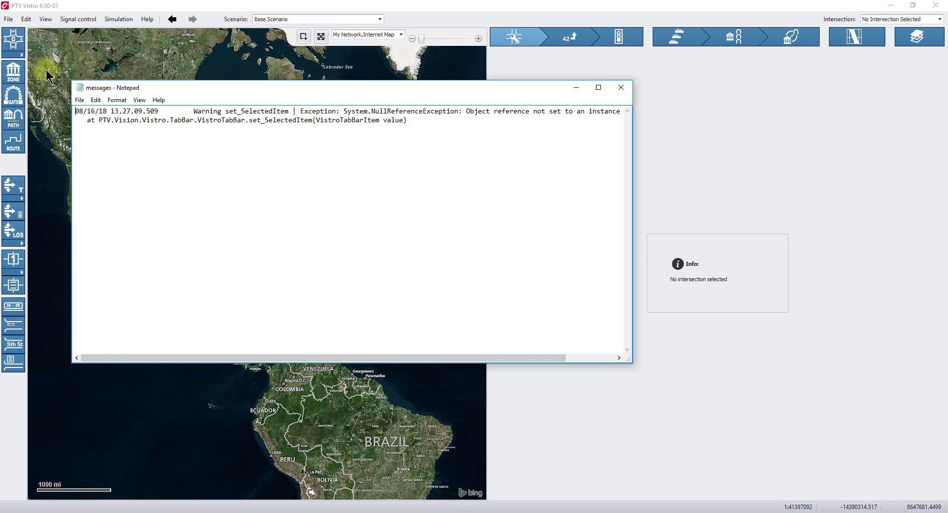
click(45, 19)
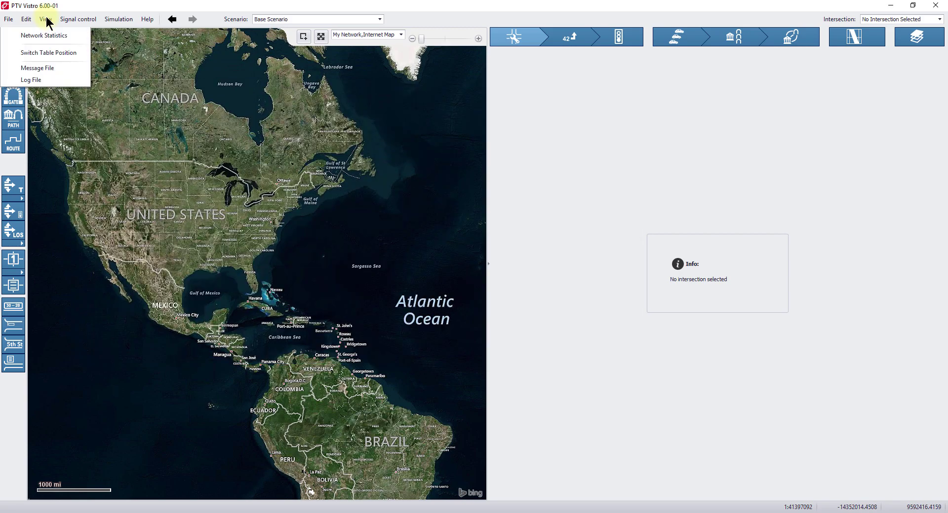
click(44, 80)
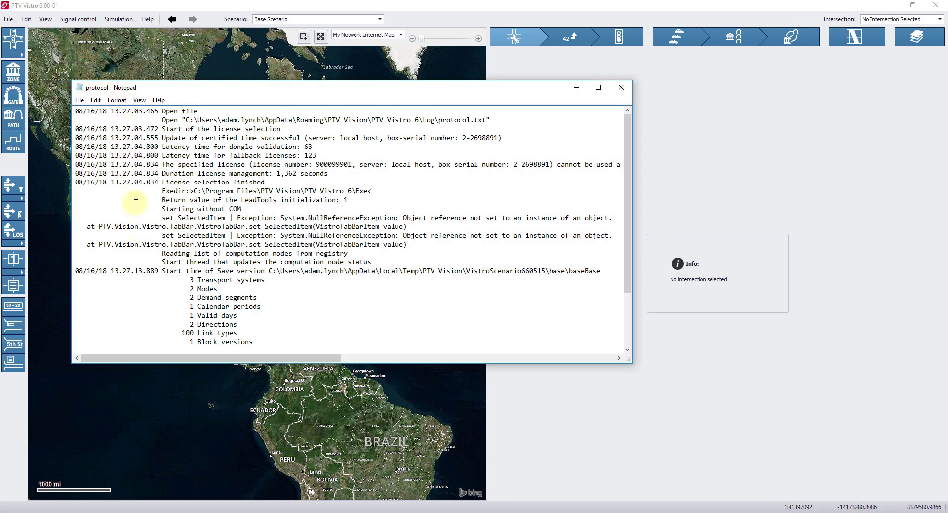
click(621, 87)
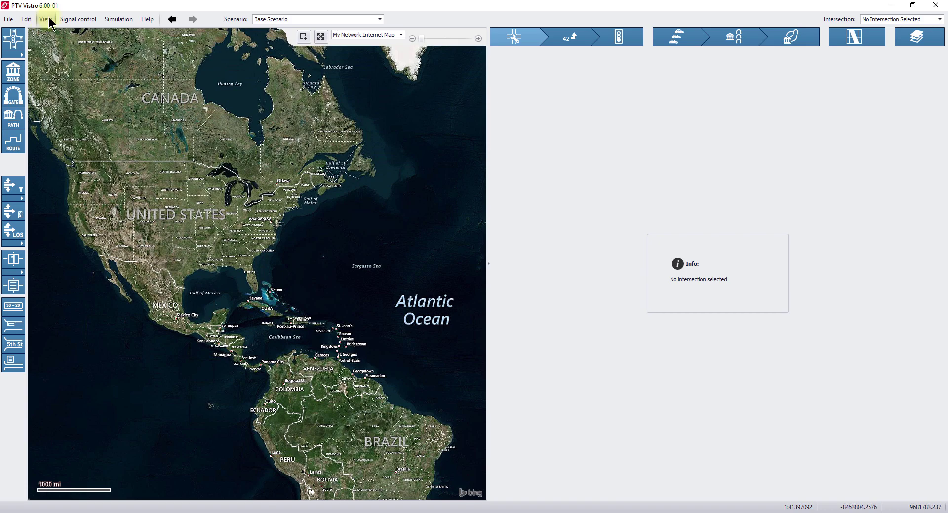
click(86, 24)
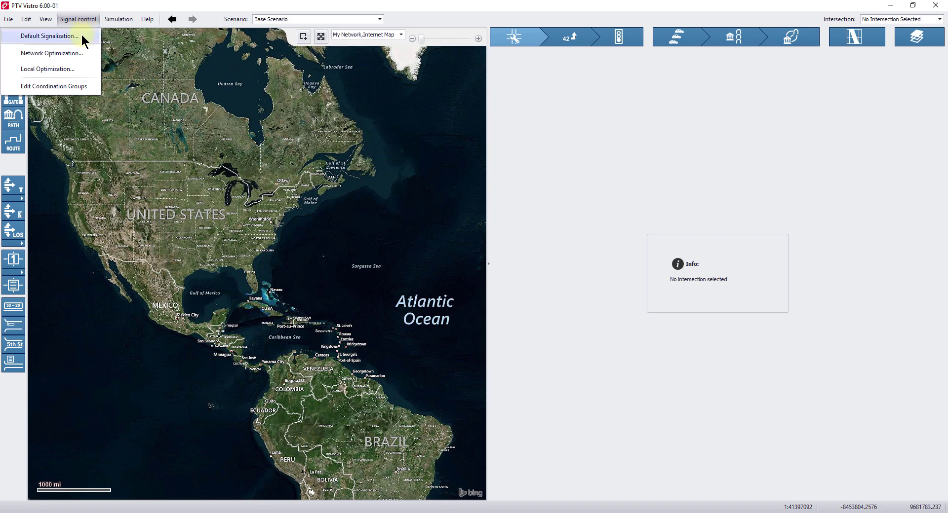
click(82, 36)
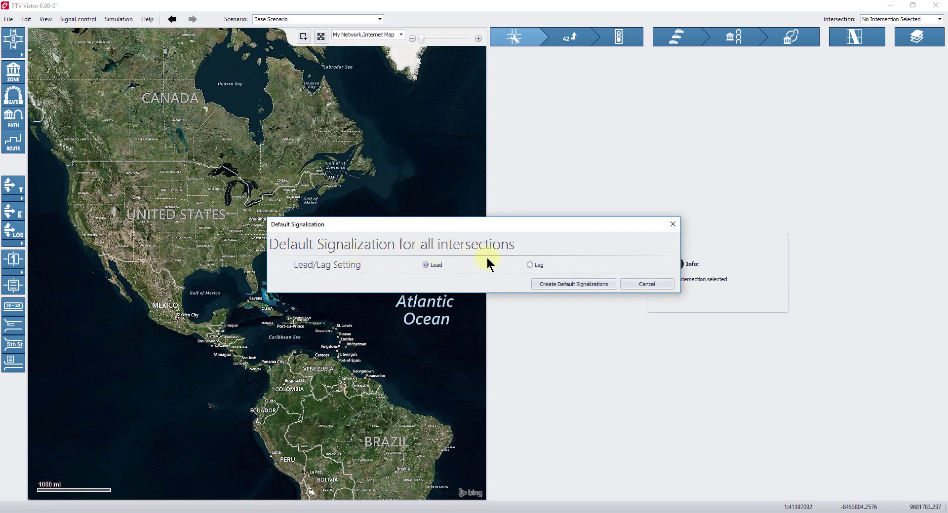
click(658, 286)
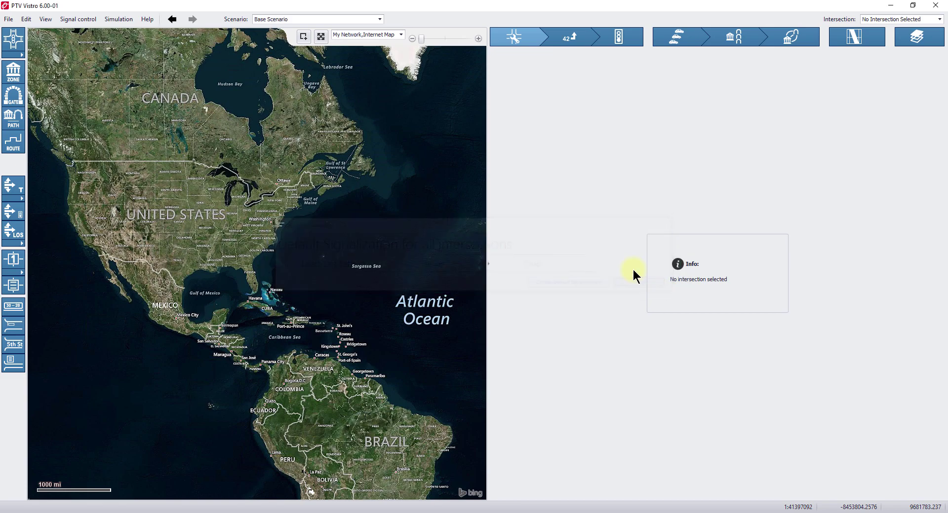
click(85, 20)
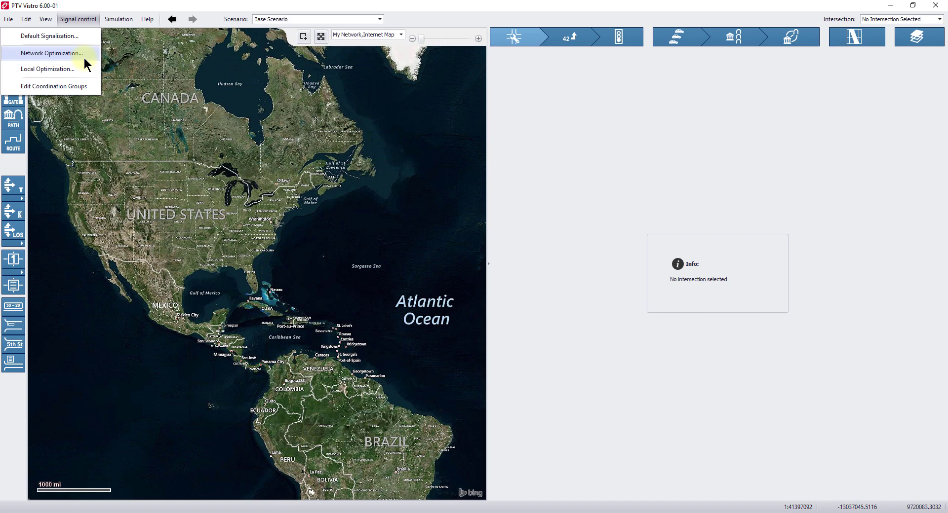
- Add two coordination groups and name them 'block 1' and 'street 1'
click(73, 87)
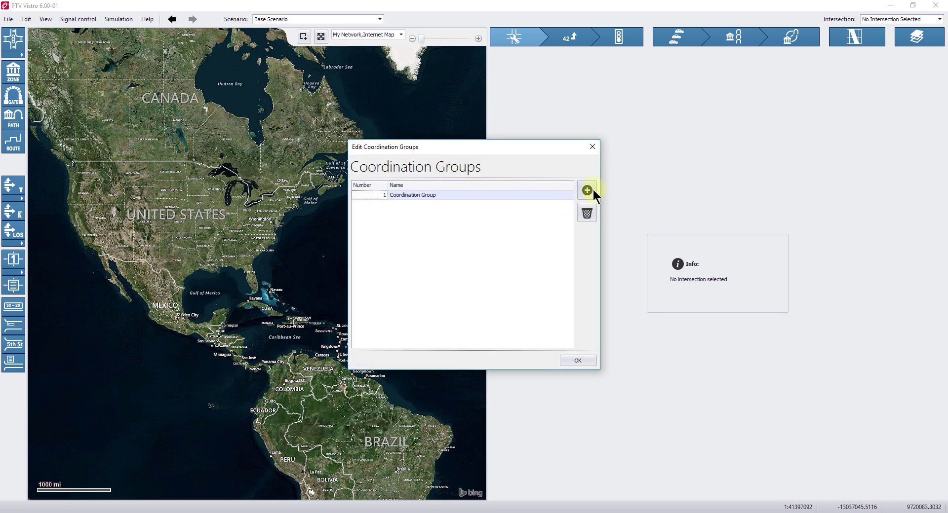
click(590, 189)
click(589, 189)
click(589, 190)
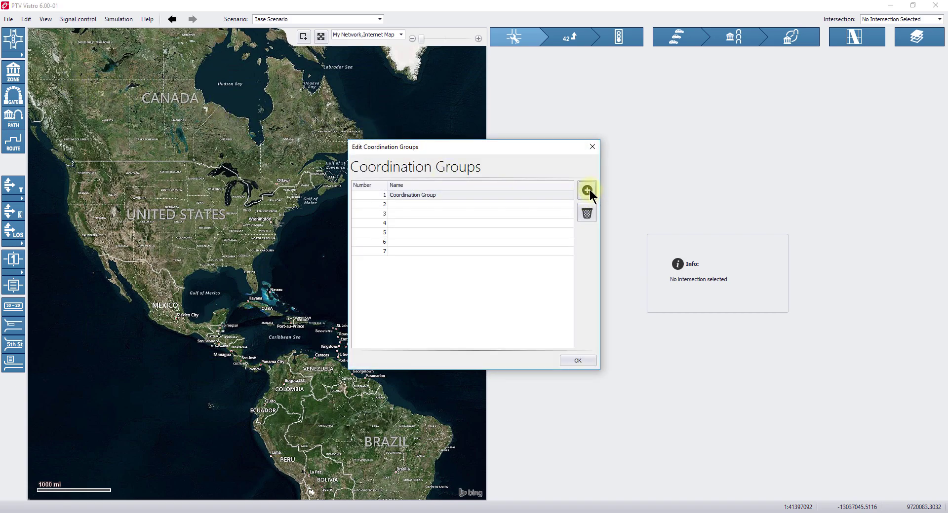
click(482, 207)
text(block 1)
click(462, 213)
text(street 1)
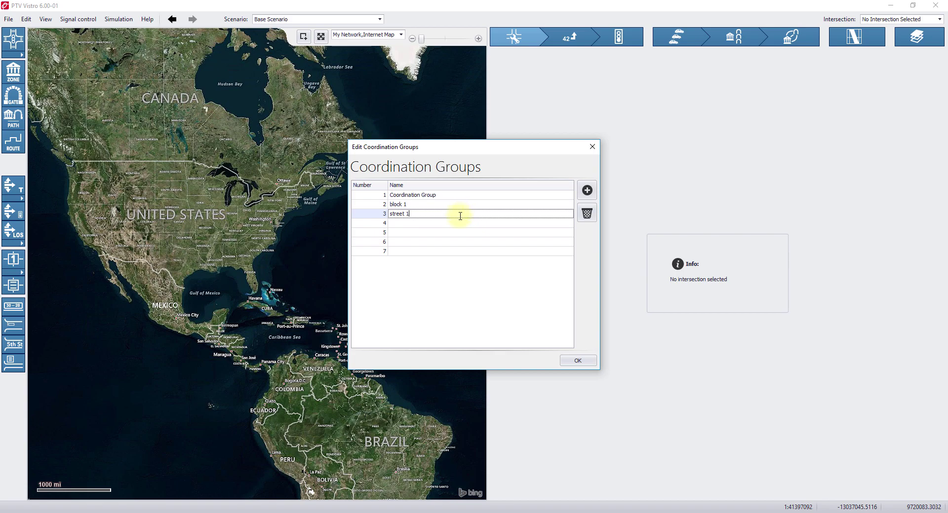
click(578, 360)
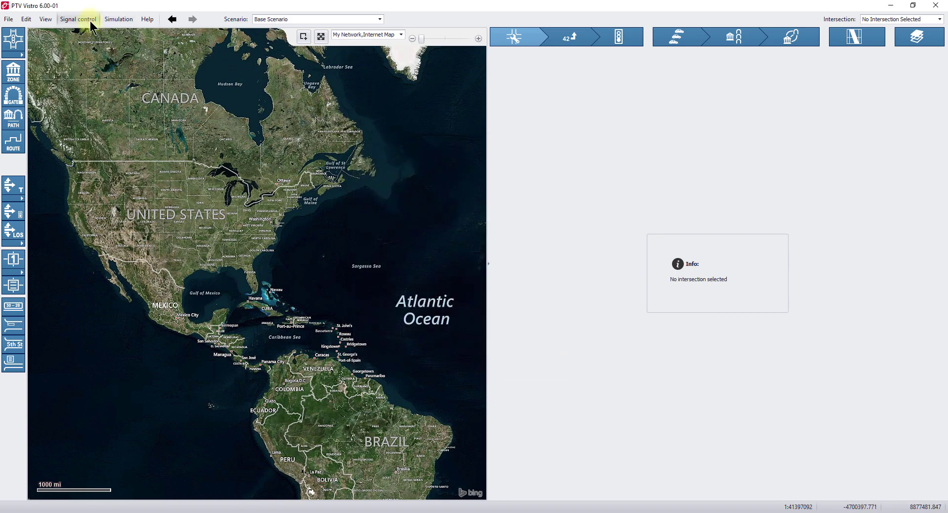
click(123, 20)
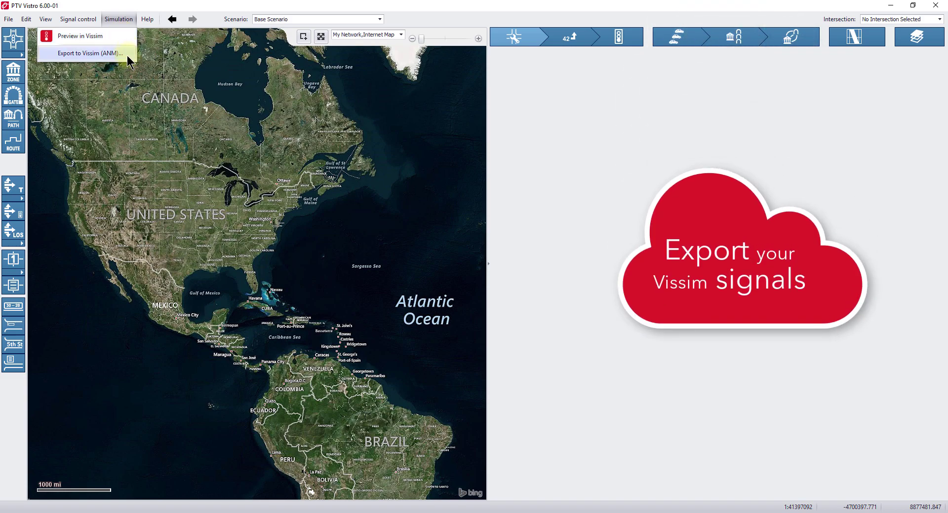
click(127, 56)
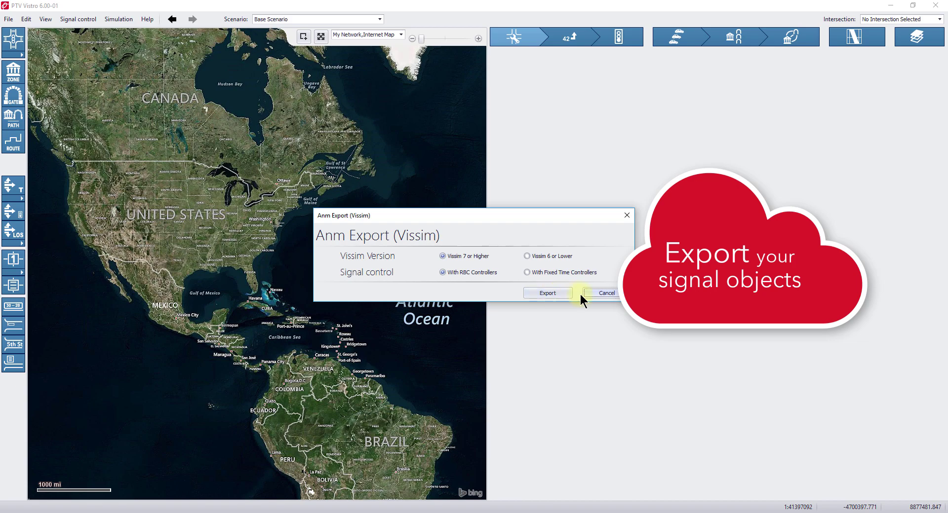
click(593, 294)
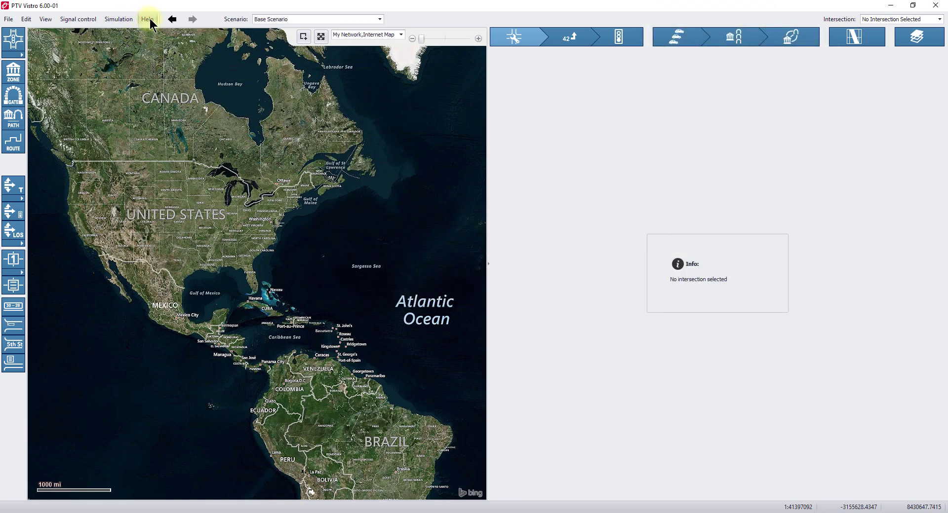
click(152, 19)
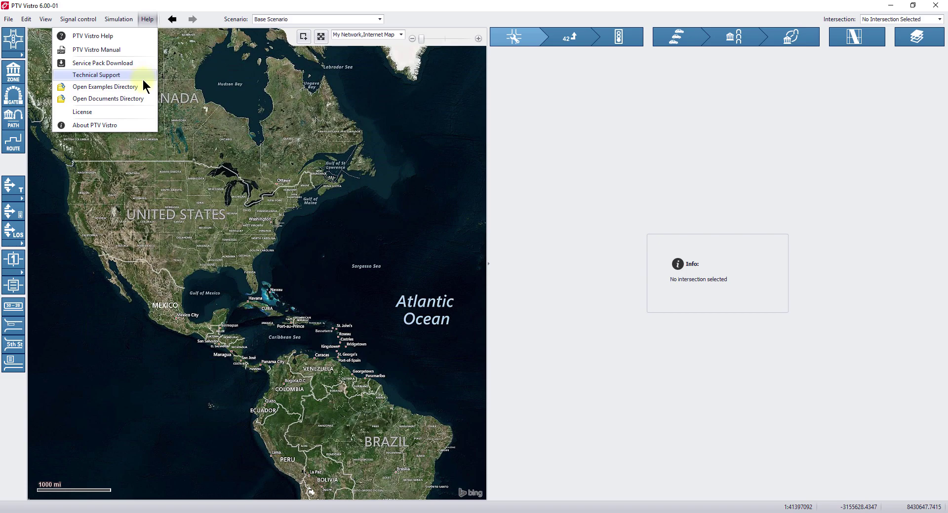
click(153, 20)
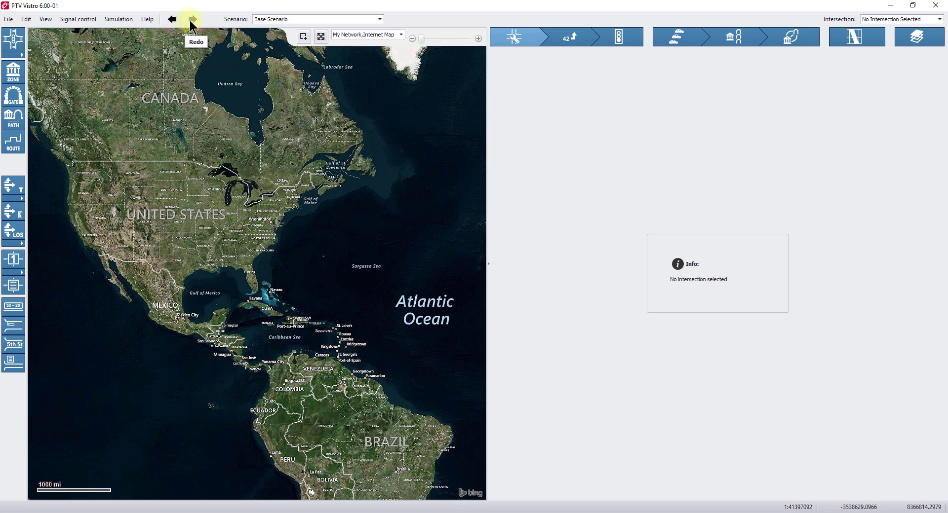
- Add two new scenarios so that 2 VistroScenario becomes the current scenario
click(379, 19)
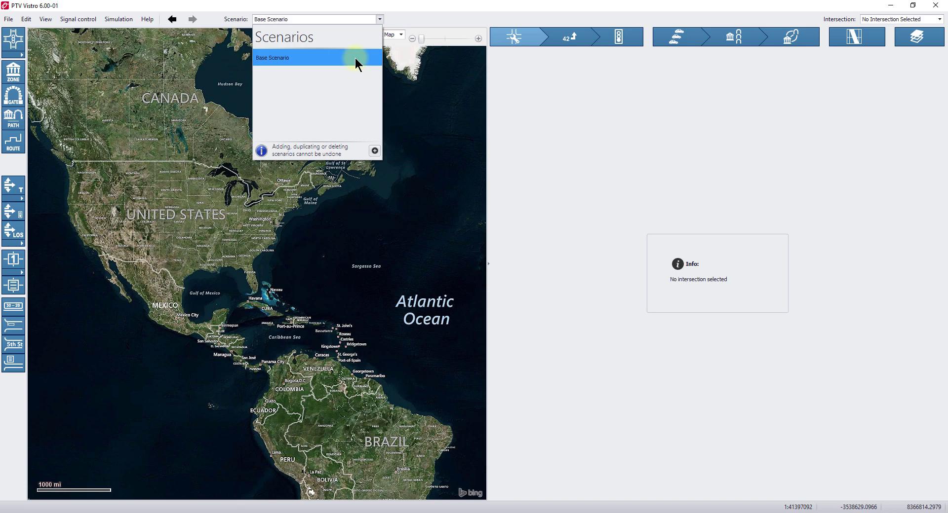
click(375, 150)
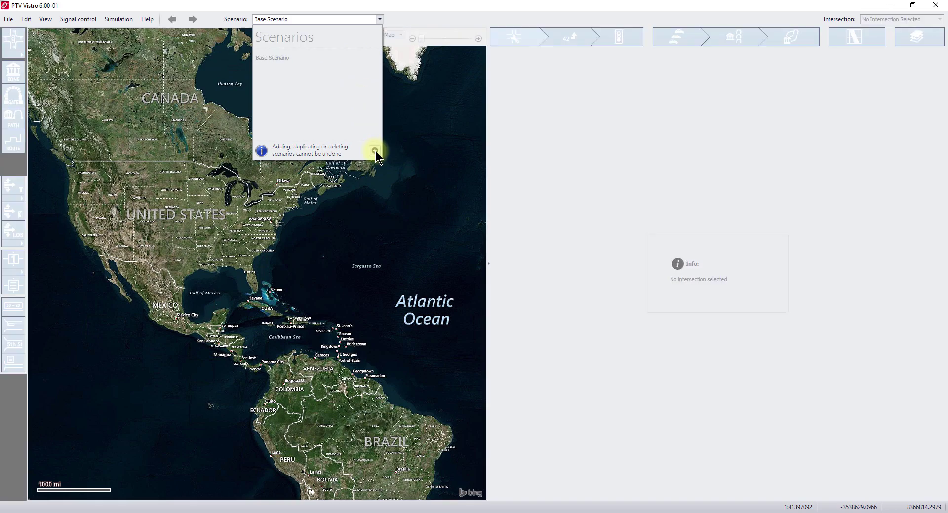
click(380, 19)
click(335, 78)
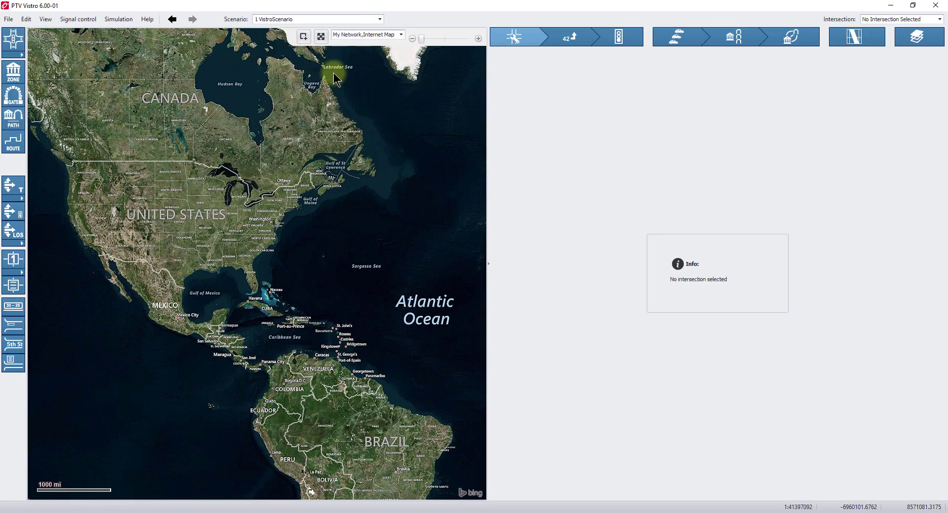
click(274, 20)
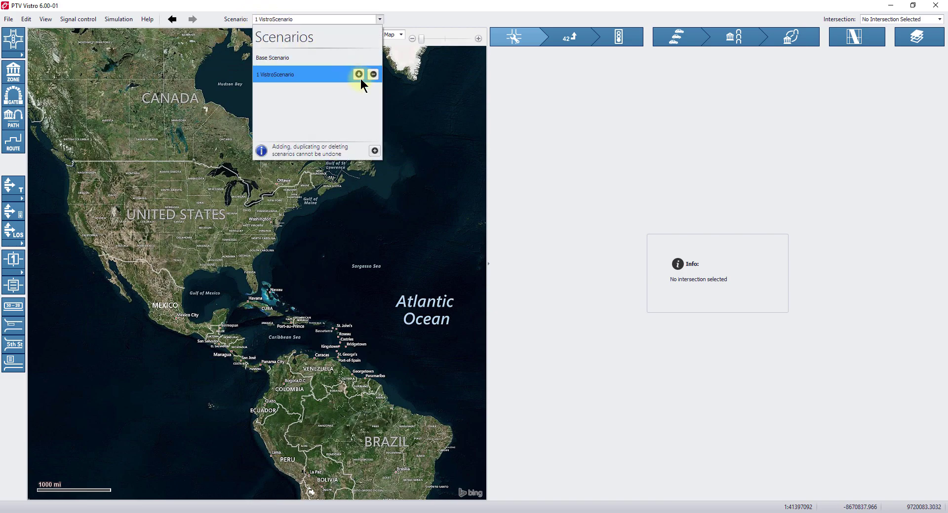
click(375, 151)
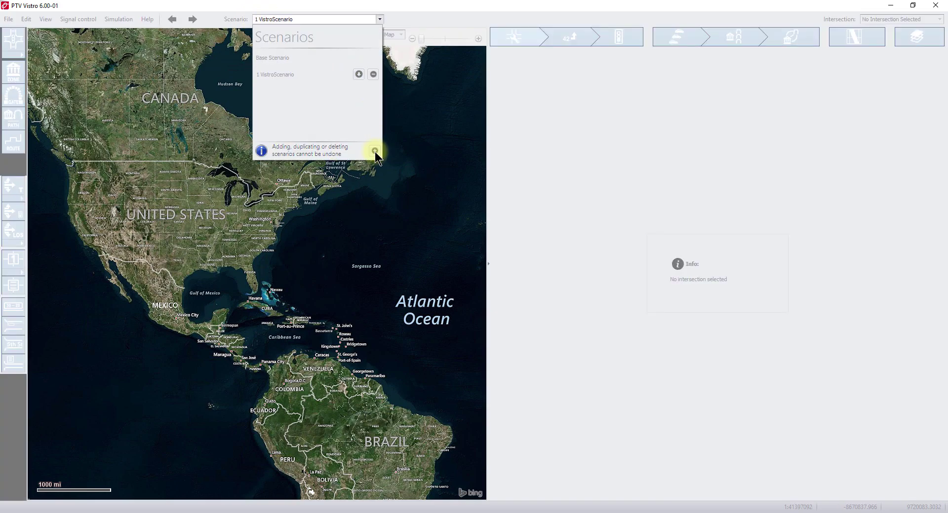
click(381, 19)
click(381, 20)
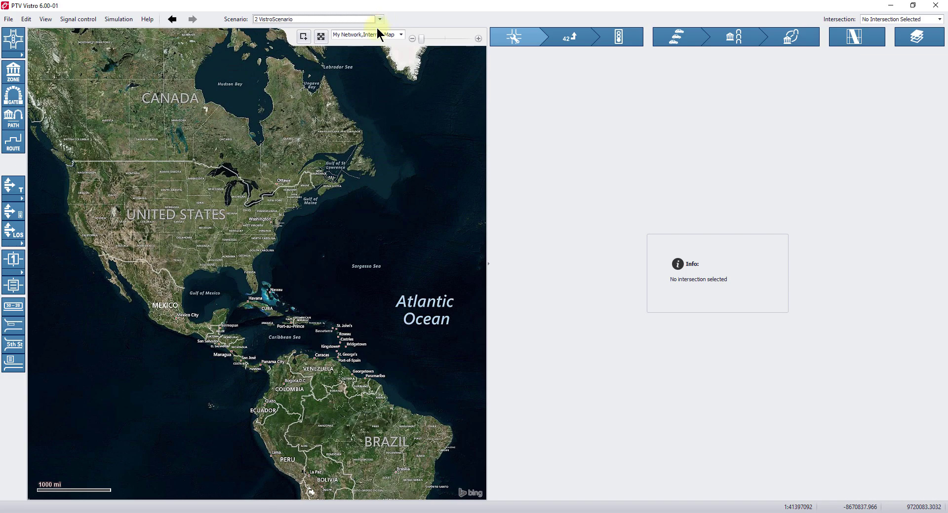
- Rectangle-zoom near Indianapolis, zoom to extents, then zoom in on the US with the slider
click(303, 36)
drag(222, 207, 244, 228)
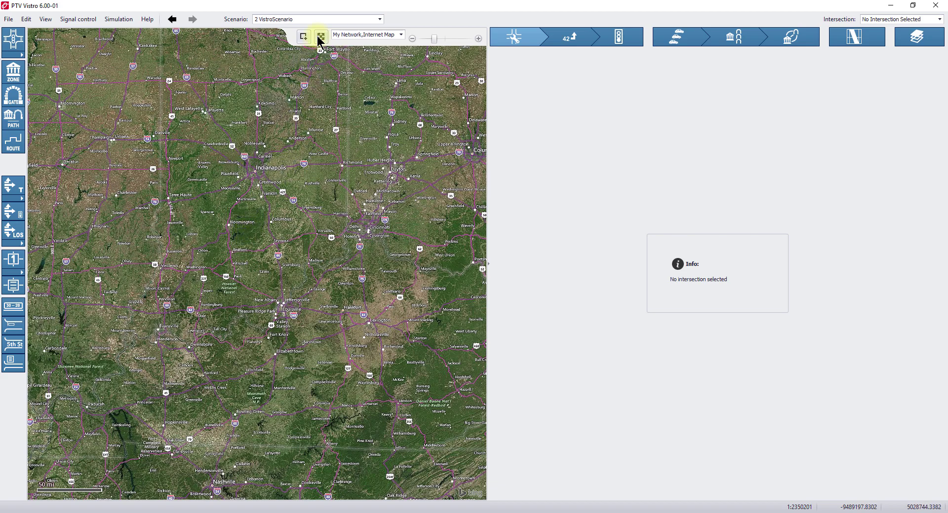
click(319, 39)
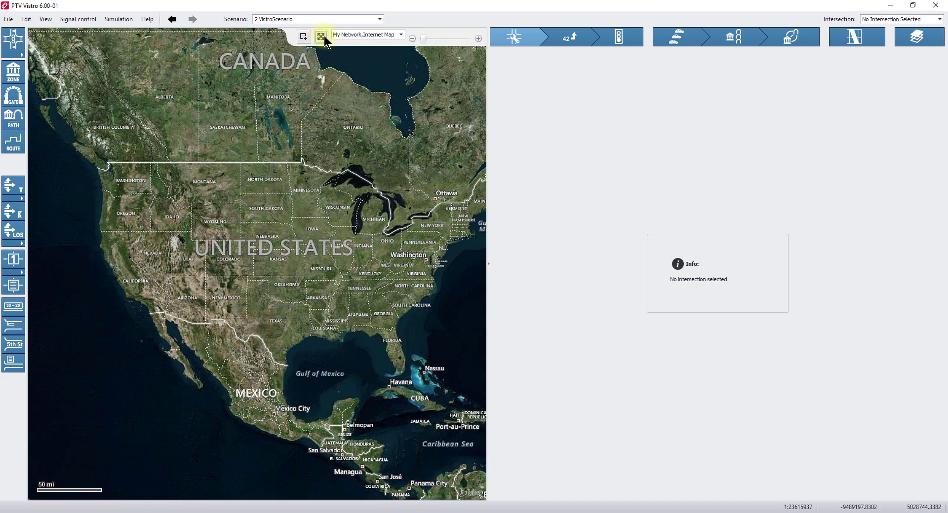
drag(423, 39, 450, 40)
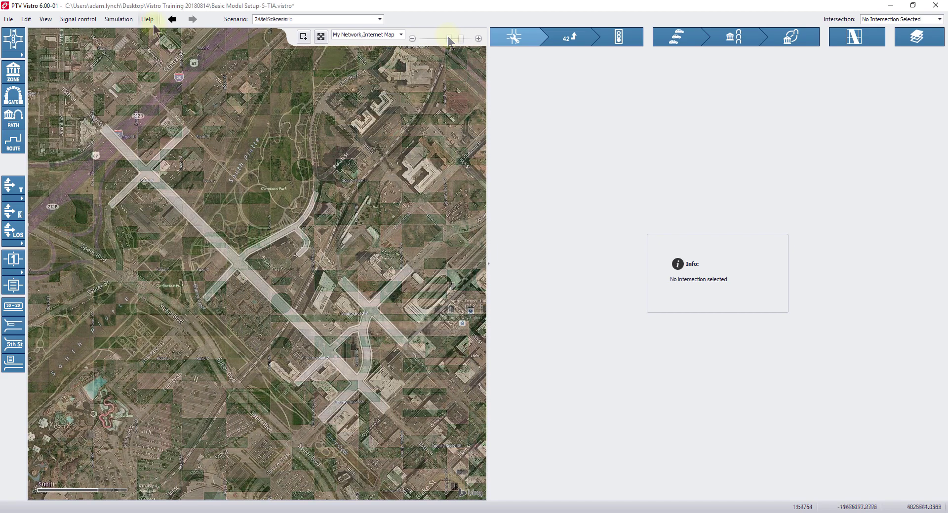
- Hide and re-show the My Network and Internet Map layers in Map Layers
click(401, 34)
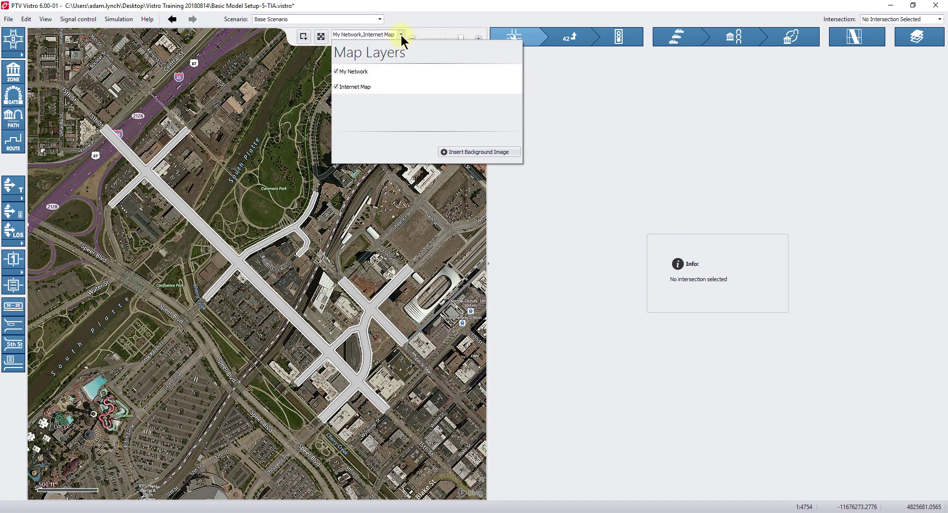
click(339, 78)
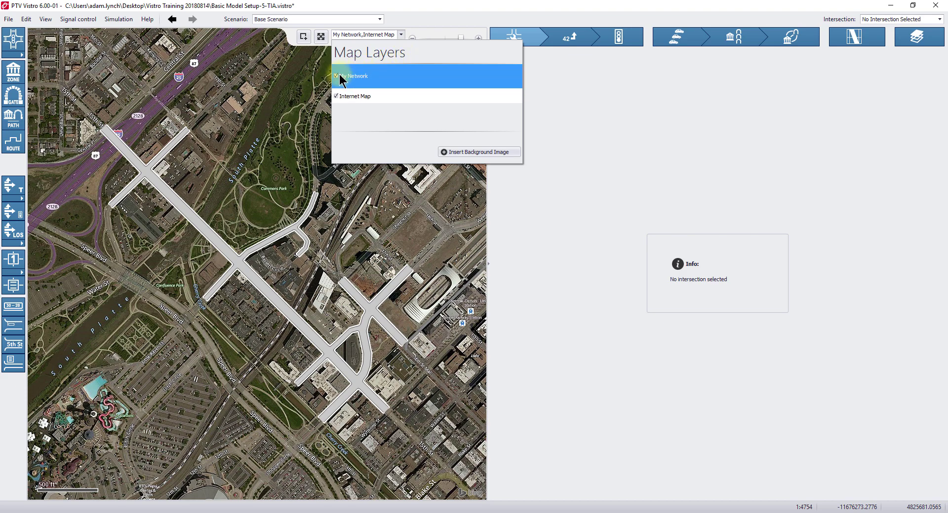
click(336, 76)
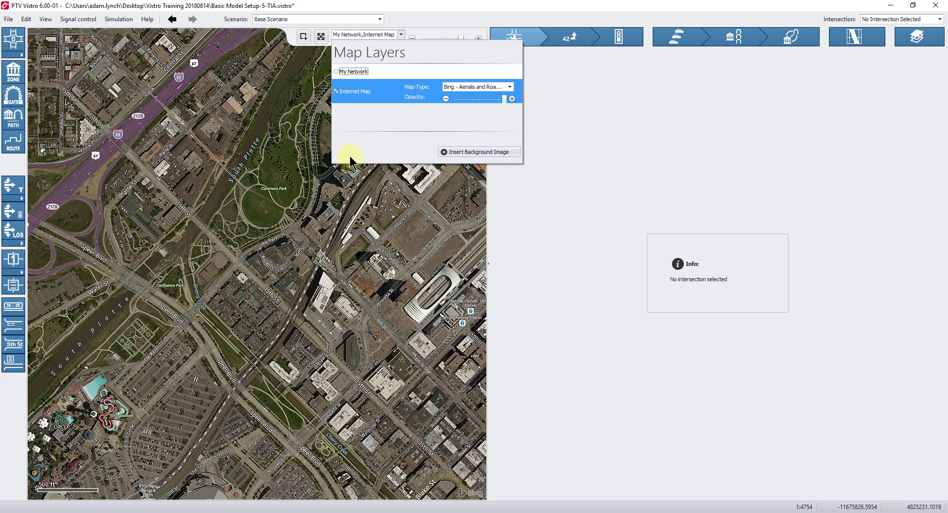
click(337, 75)
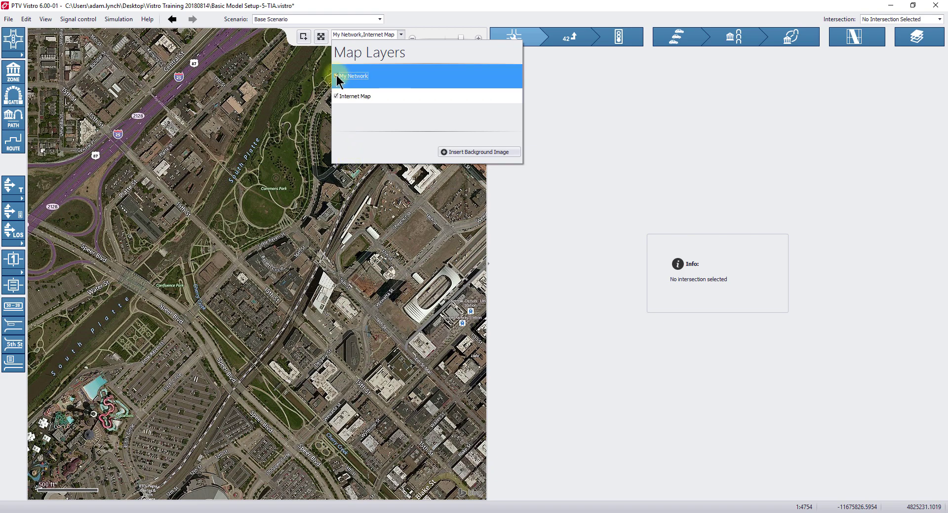
click(336, 74)
click(340, 89)
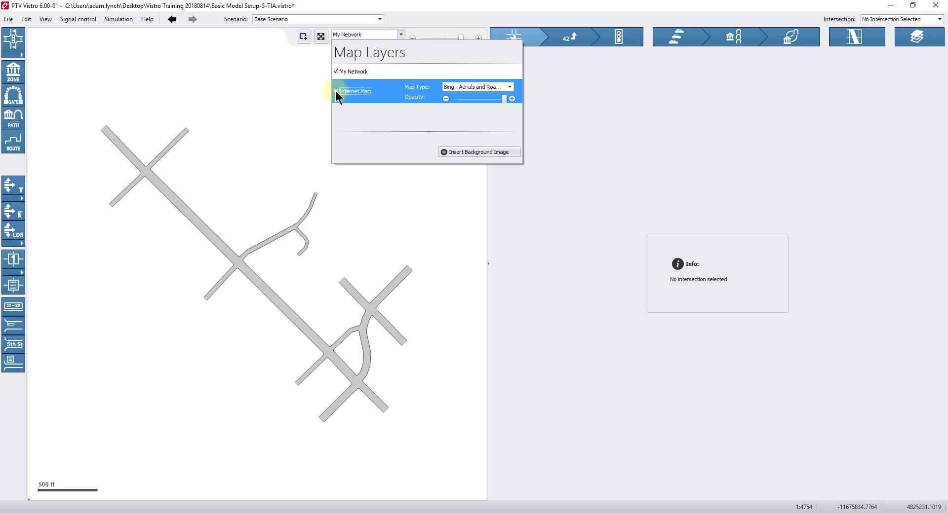
click(336, 91)
- Review Internet Map types unchanged, lower its opacity, then restore full opacity
click(507, 92)
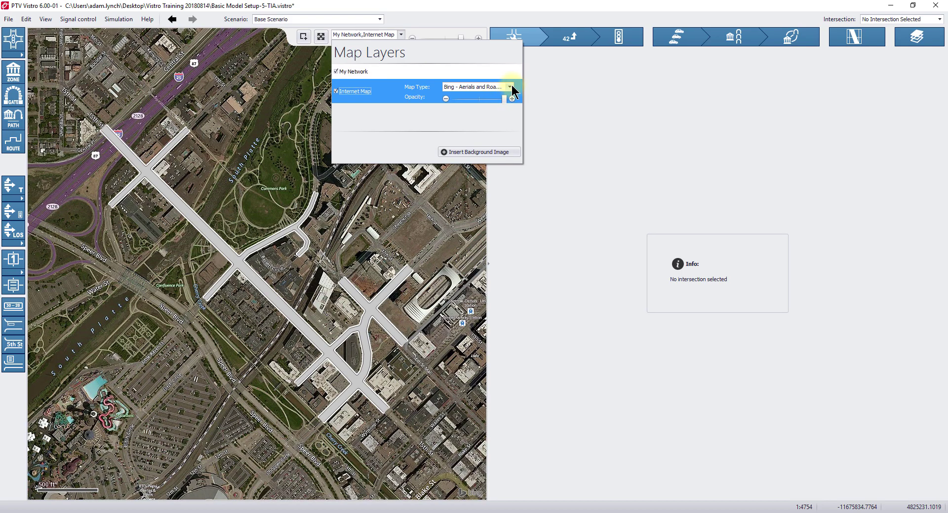
click(509, 89)
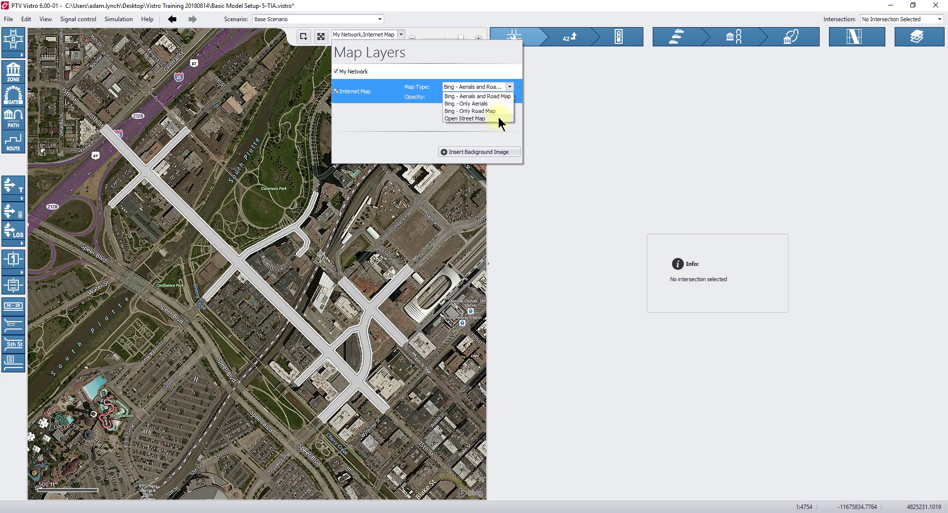
click(440, 111)
click(456, 97)
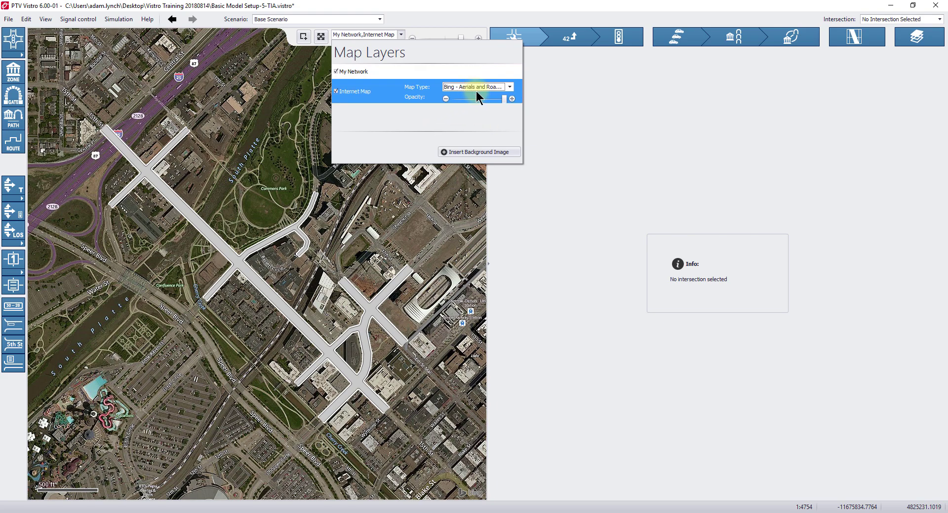
drag(503, 99, 472, 100)
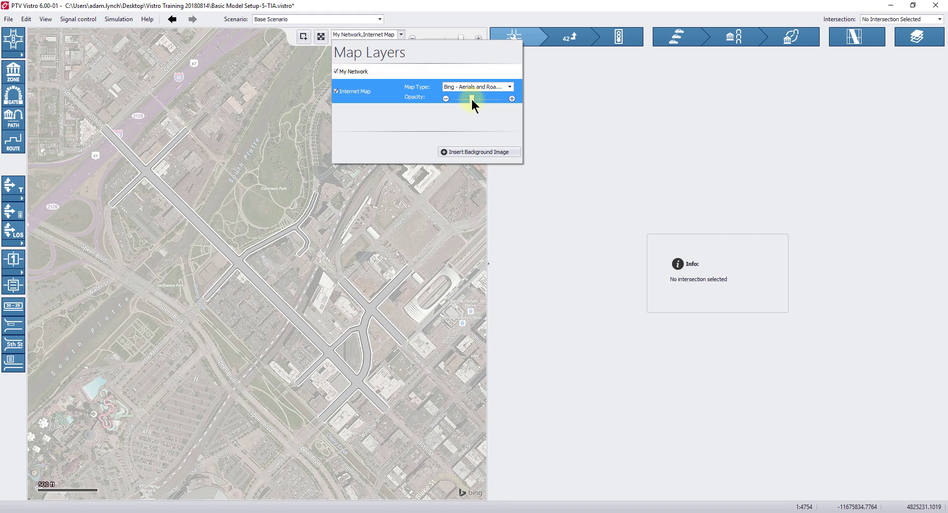
click(509, 99)
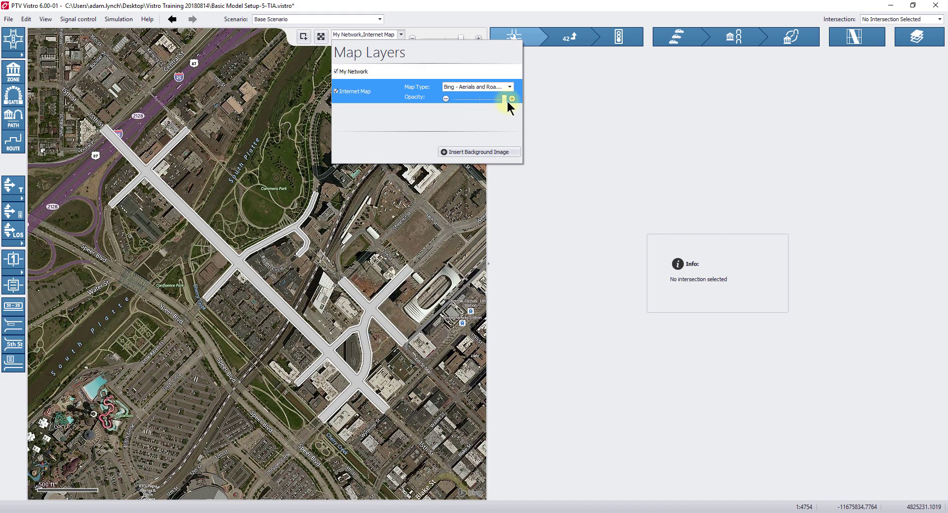
- Load TIA Basemap1 as a background image and enlarge it over the network
click(485, 152)
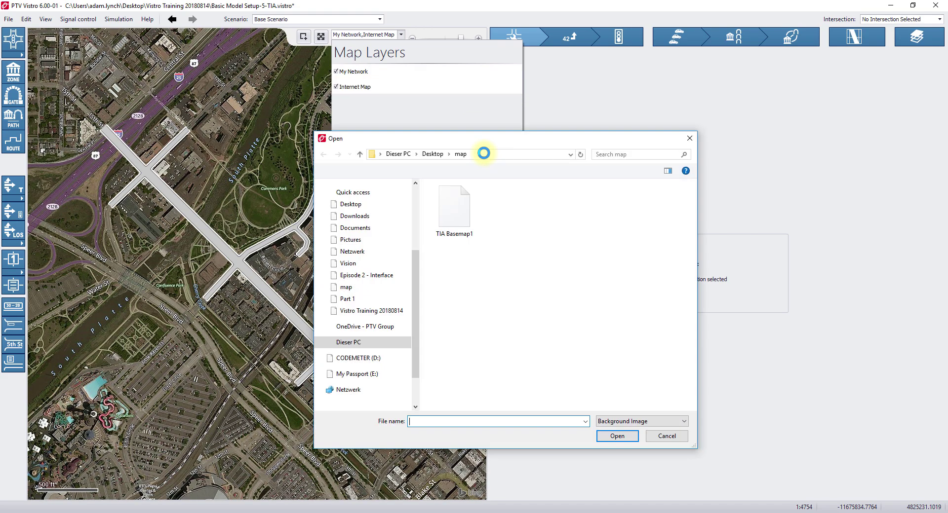
click(451, 218)
click(618, 437)
mouse_move(257, 264)
mouse_down()
mouse_move(134, 384)
mouse_move(232, 366)
mouse_up()
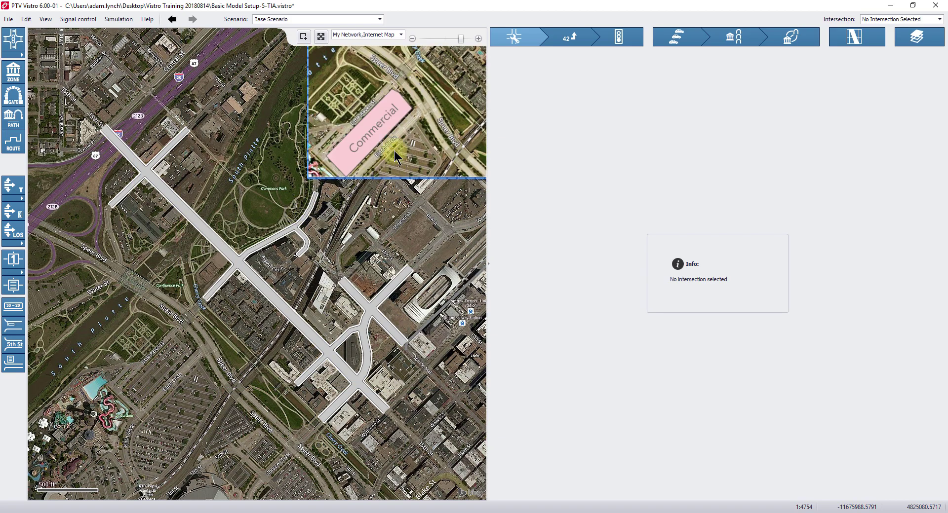
click(400, 35)
- Scale the TIA Basemap1 image by measuring a known distance and entering 32
click(400, 34)
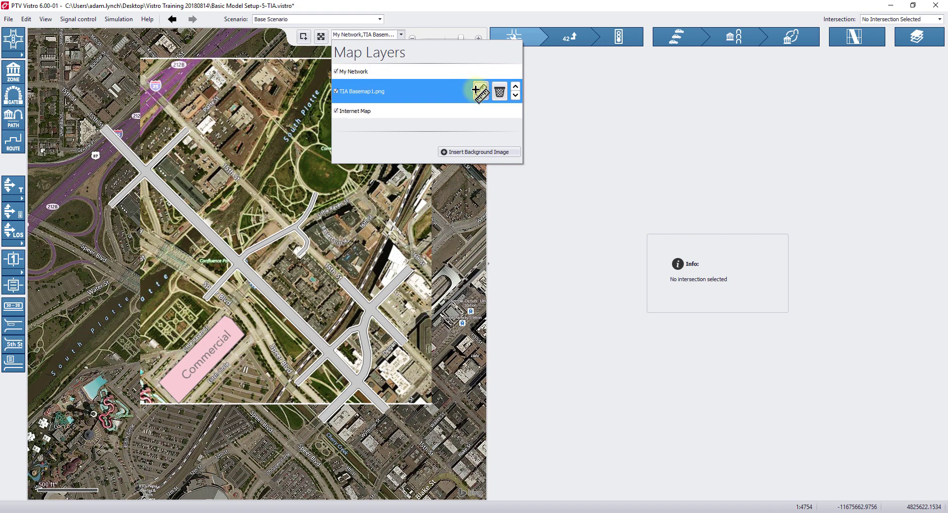
click(480, 90)
drag(430, 61, 140, 403)
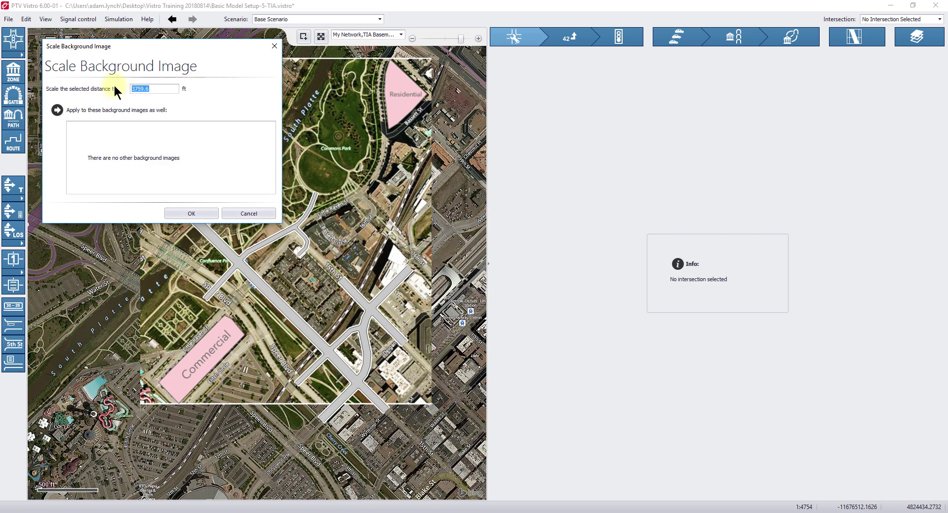
text(3251)
key(Return)
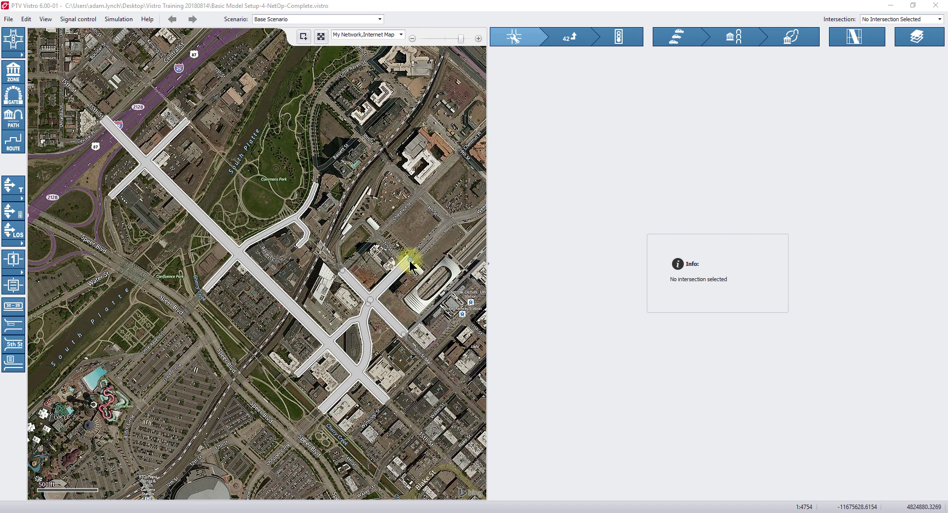
- Sort the intersection list by number and name, then choose intersection 2, 15th - Little Raven
click(939, 19)
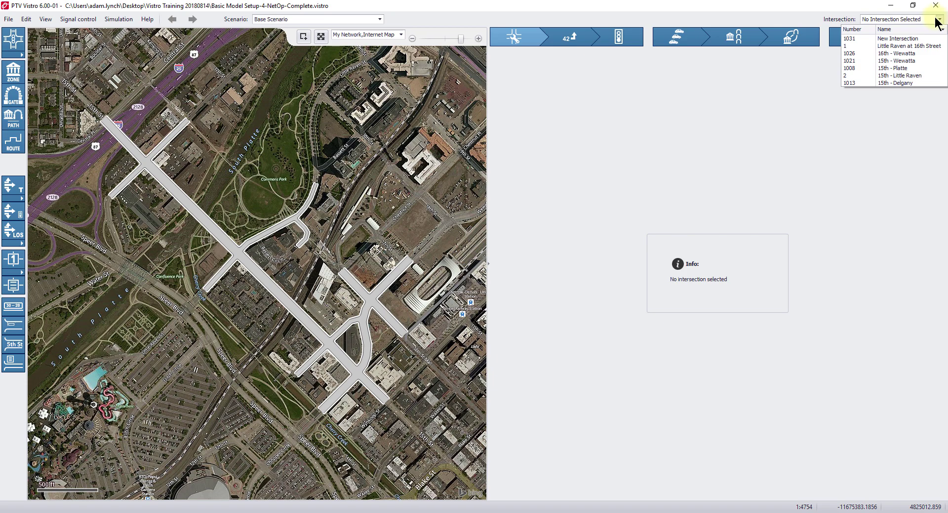
click(866, 28)
click(904, 31)
text(2)
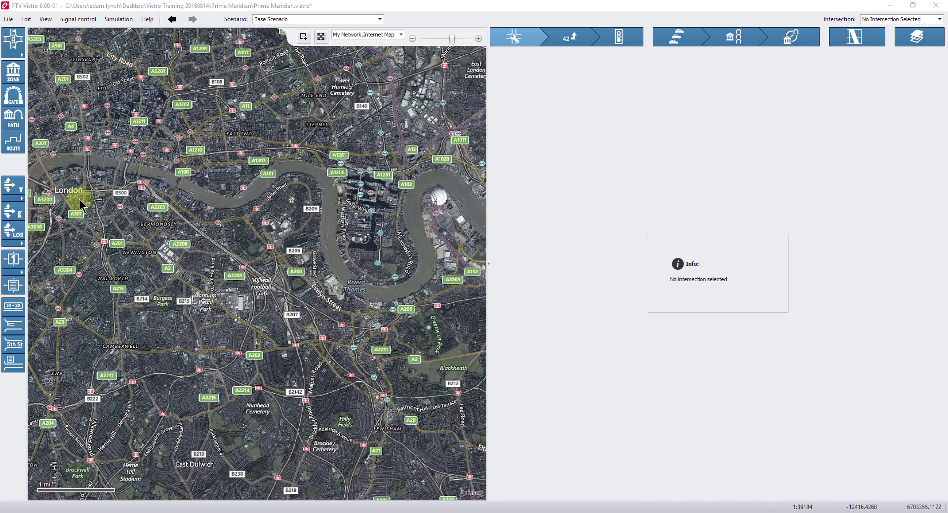
- Box-zoom into Greenwich Park, scroll closer, and select intersection 1 Prime Meridian
click(304, 37)
drag(370, 259, 469, 380)
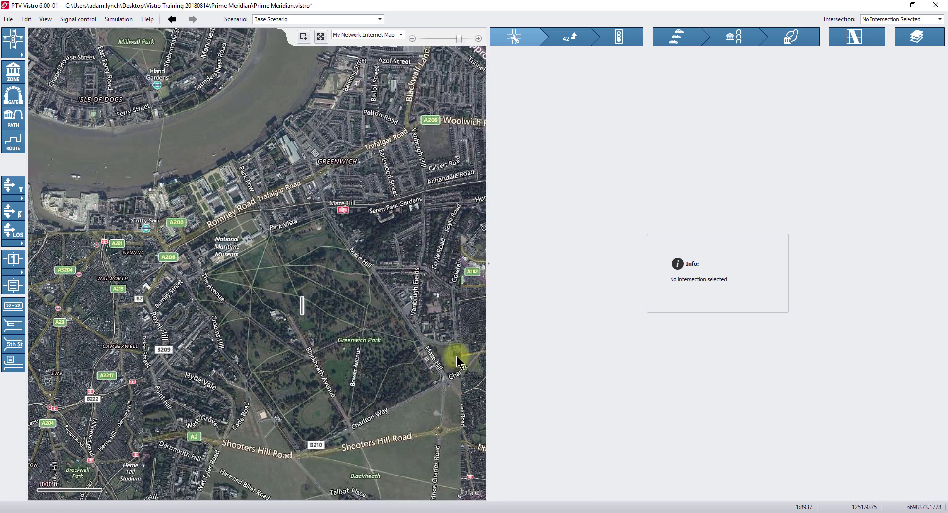
scroll(310, 310, up, 3)
scroll(310, 311, up, 3)
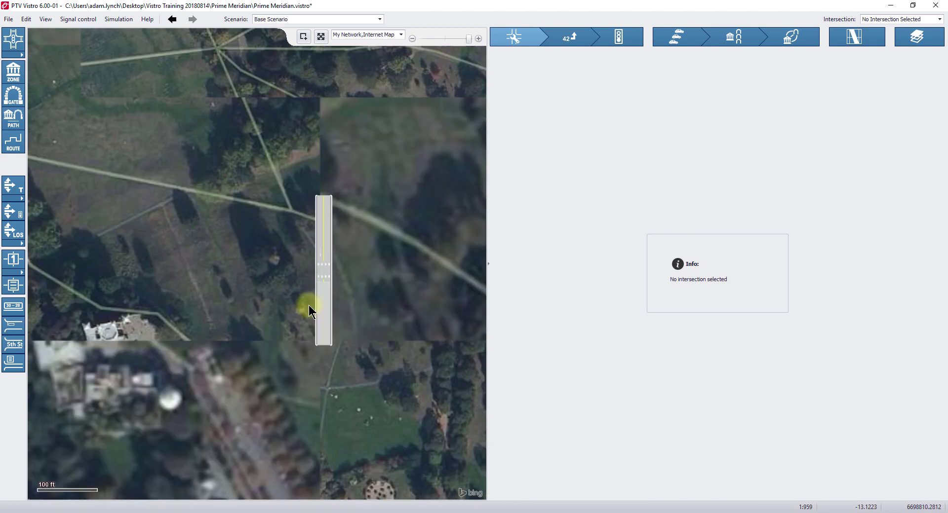
click(325, 271)
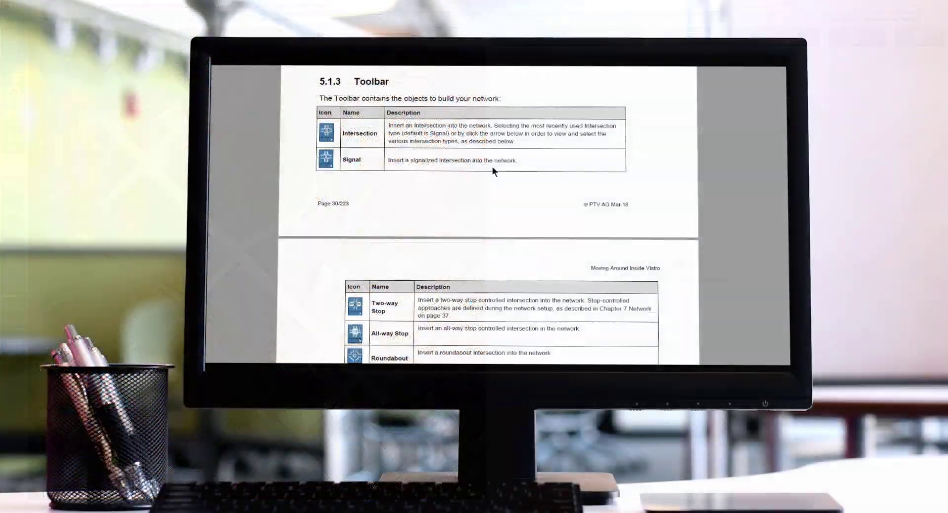
- Scroll the manual from section 5.1.3 Toolbar past the 5.1.5 Graphics Selector tables
scroll(493, 170, down, 2)
scroll(492, 167, down, 3)
scroll(492, 167, down, 2)
scroll(492, 167, down, 5)
scroll(492, 167, down, 6)
scroll(491, 166, down, 8)
scroll(491, 166, down, 3)
scroll(491, 166, down, 2)
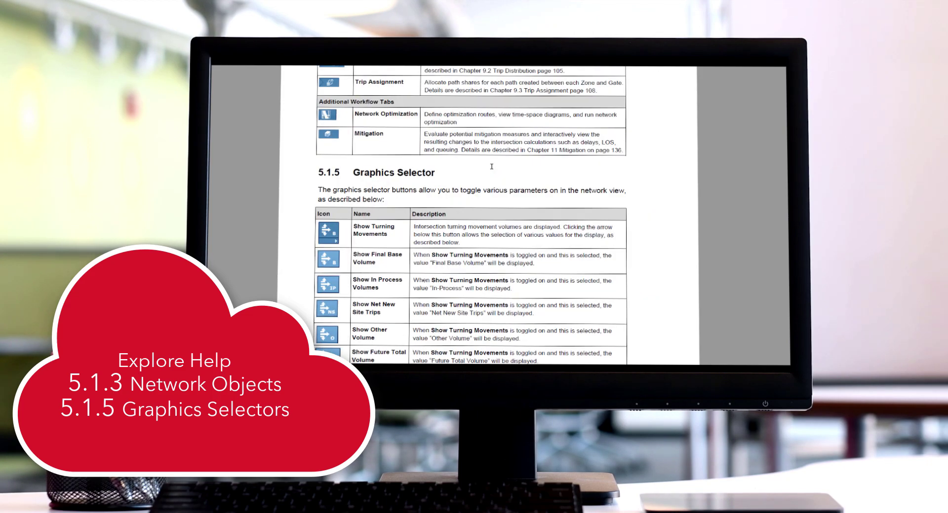
scroll(491, 166, down, 5)
scroll(491, 166, down, 4)
scroll(491, 167, down, 2)
scroll(492, 167, down, 1)
scroll(491, 167, down, 2)
scroll(492, 167, down, 6)
scroll(491, 166, down, 6)
scroll(491, 166, down, 4)
scroll(491, 166, down, 4)
scroll(491, 166, down, 5)
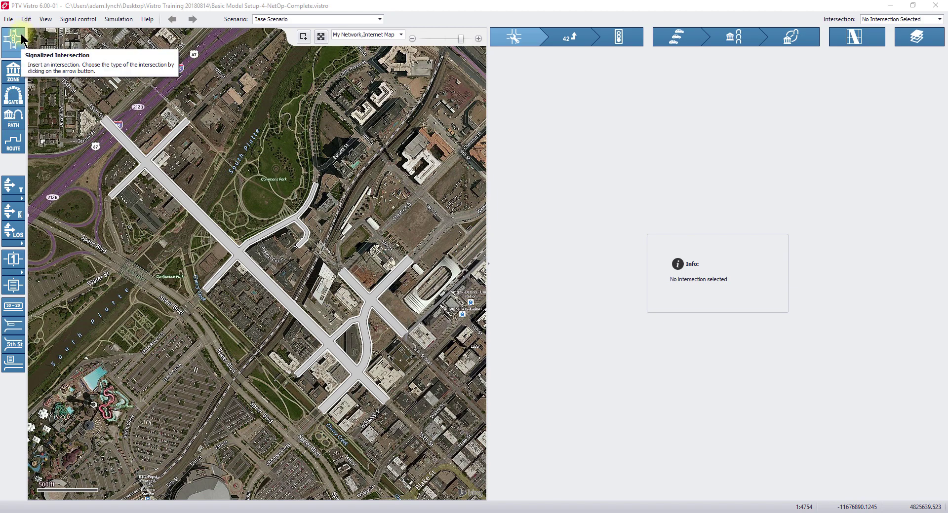
- Set the Intersection tool to insert signalized intersections
click(22, 38)
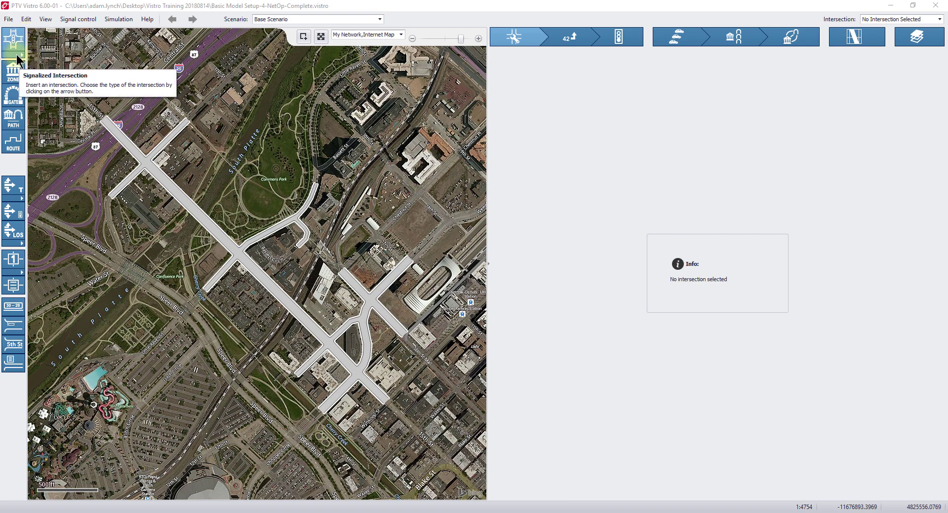
click(18, 56)
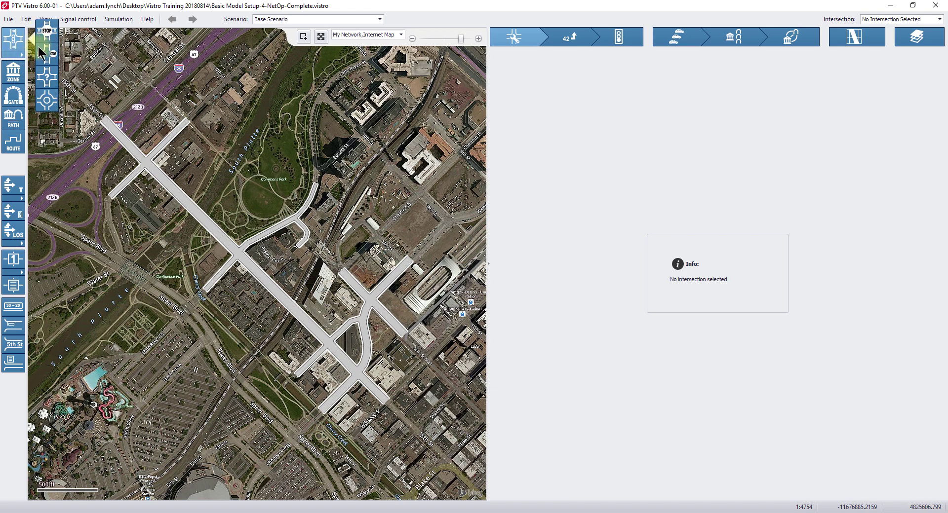
click(46, 77)
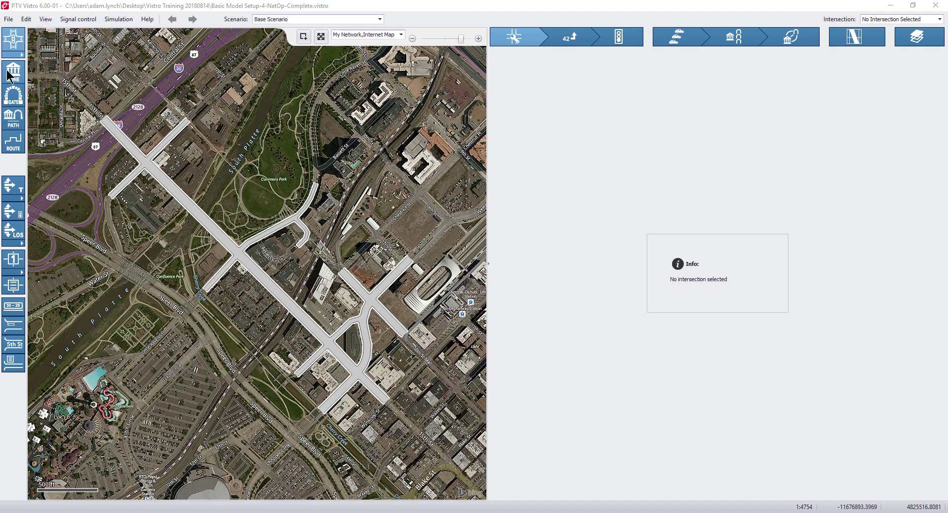
- Place zone 1 near the park and gate 2 on the network
click(21, 102)
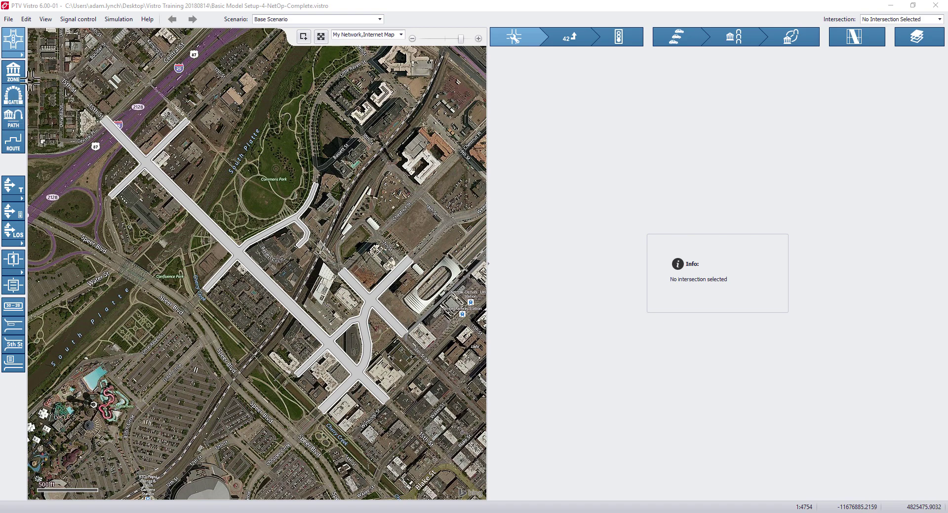
click(14, 72)
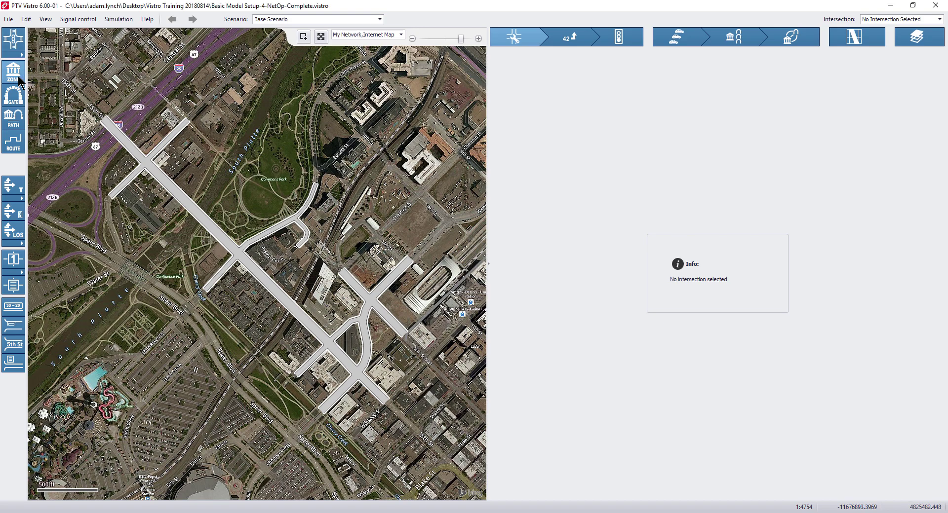
click(209, 136)
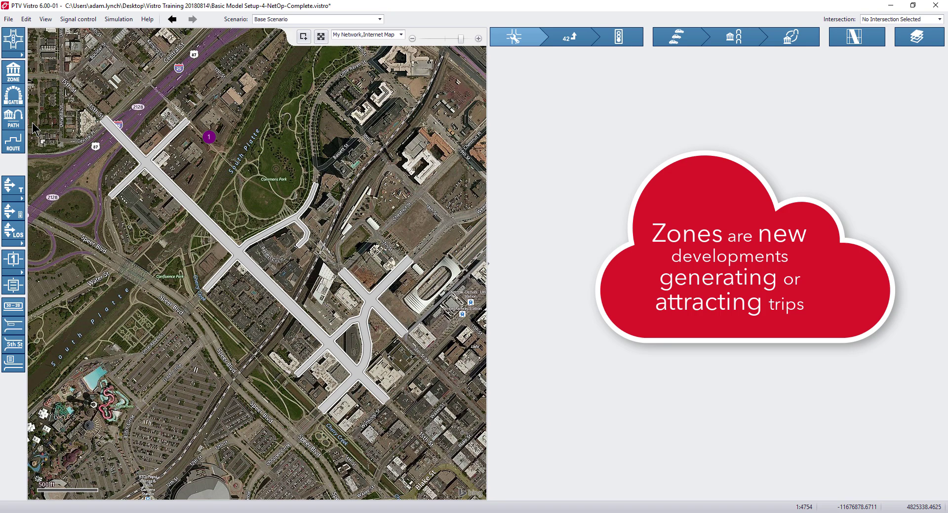
click(16, 96)
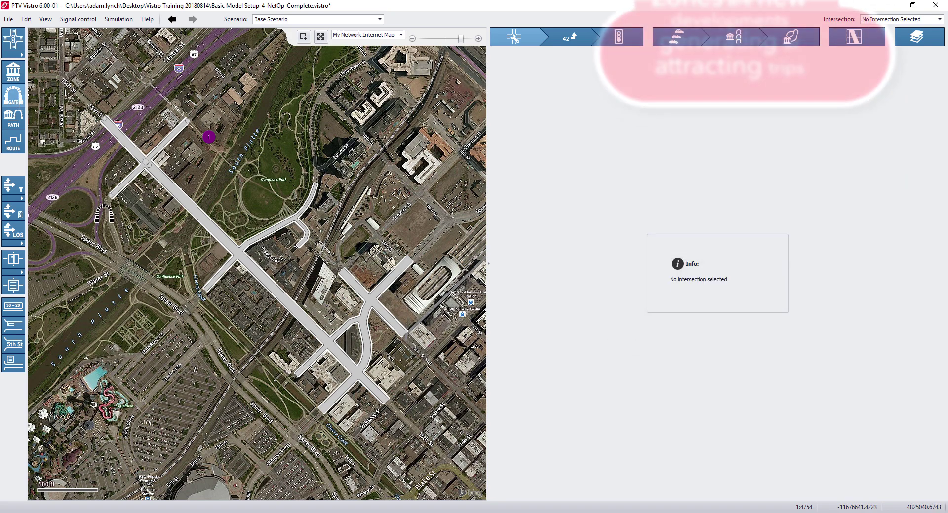
click(105, 215)
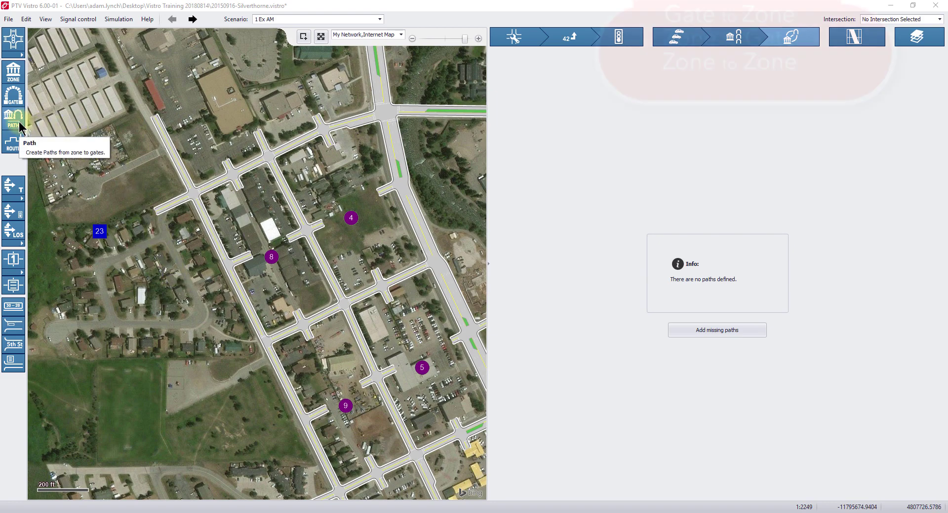
- Draw a path from zone 8 to gate 23
click(101, 232)
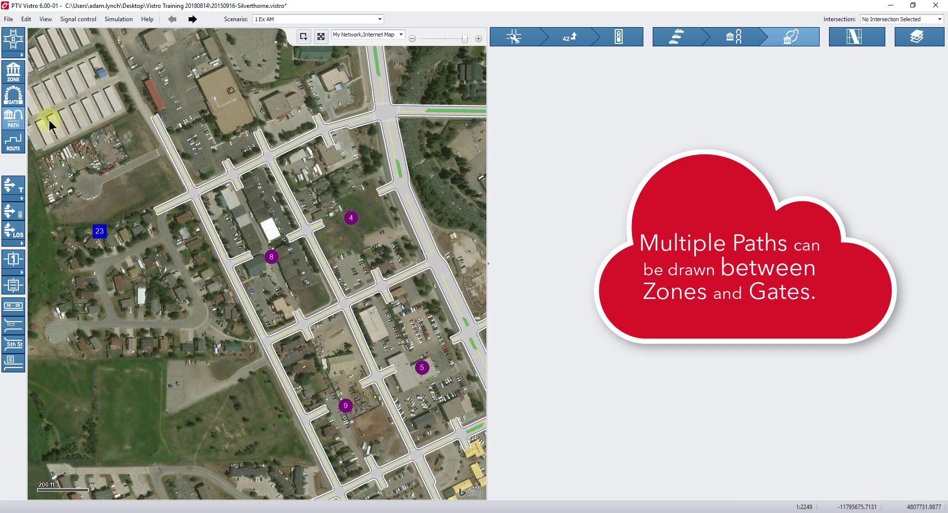
click(271, 257)
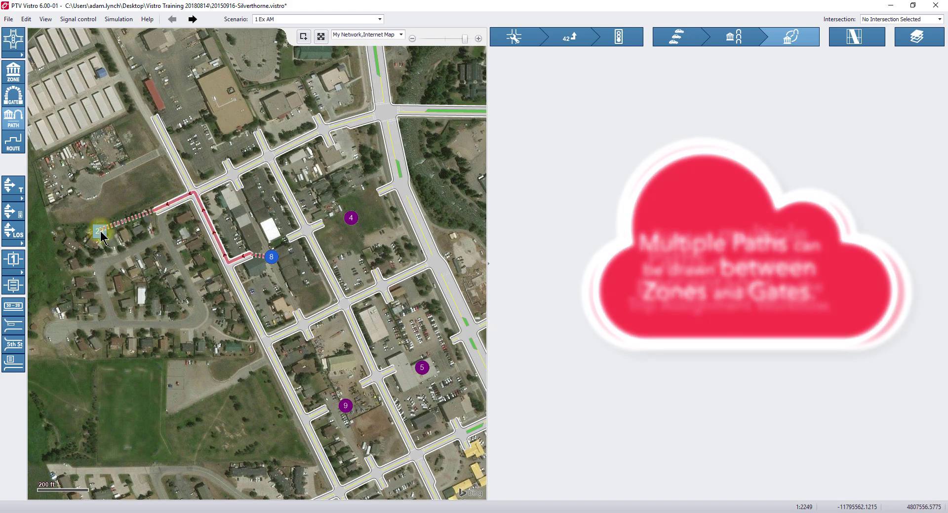
click(100, 232)
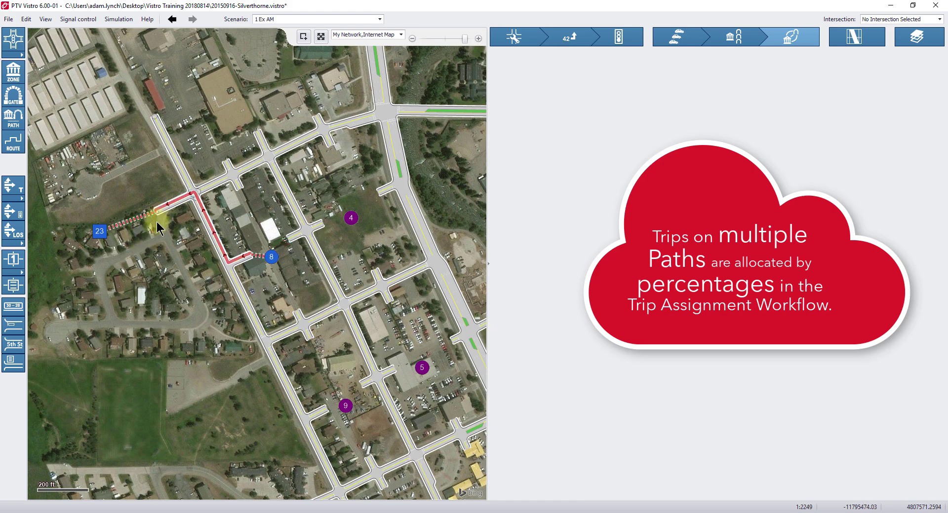
- Drag the path between gate 23 and zone 8 to reroute it around the block
click(195, 198)
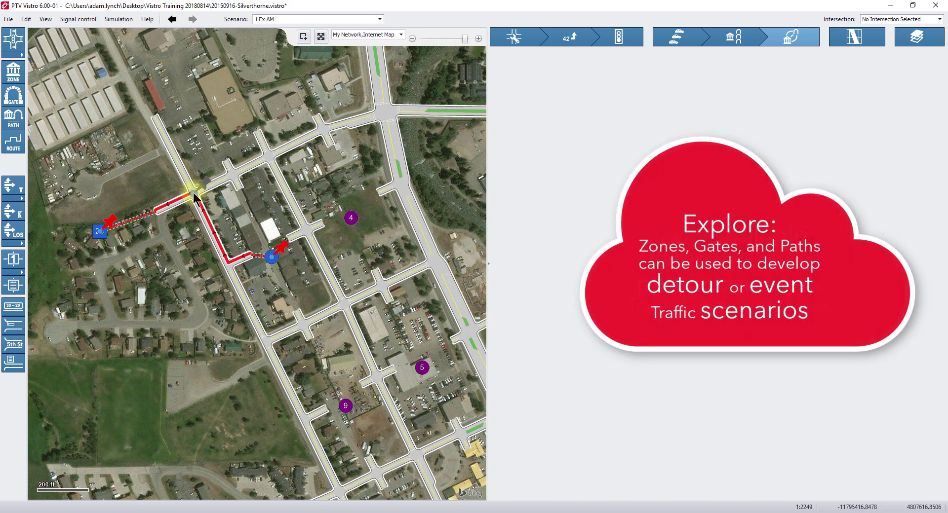
mouse_move(194, 195)
mouse_down()
mouse_move(278, 180)
mouse_move(288, 197)
mouse_up()
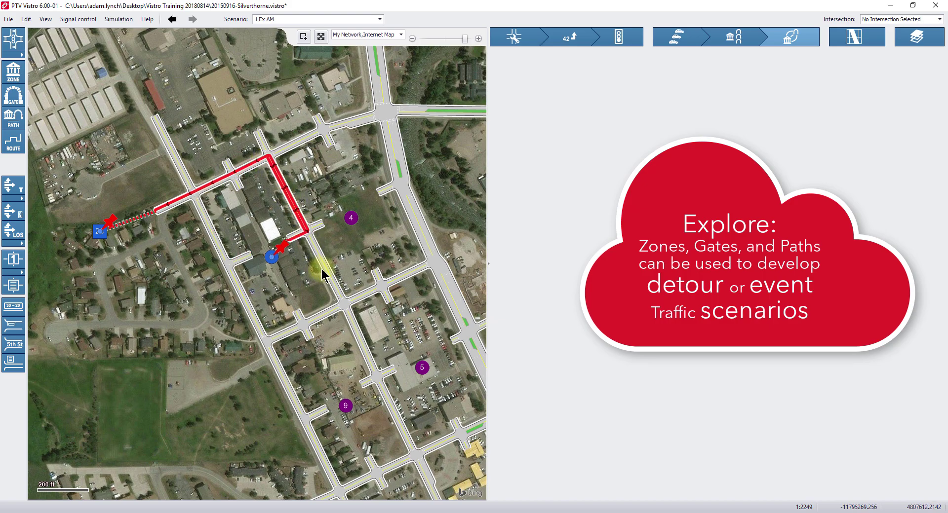
drag(323, 274, 322, 320)
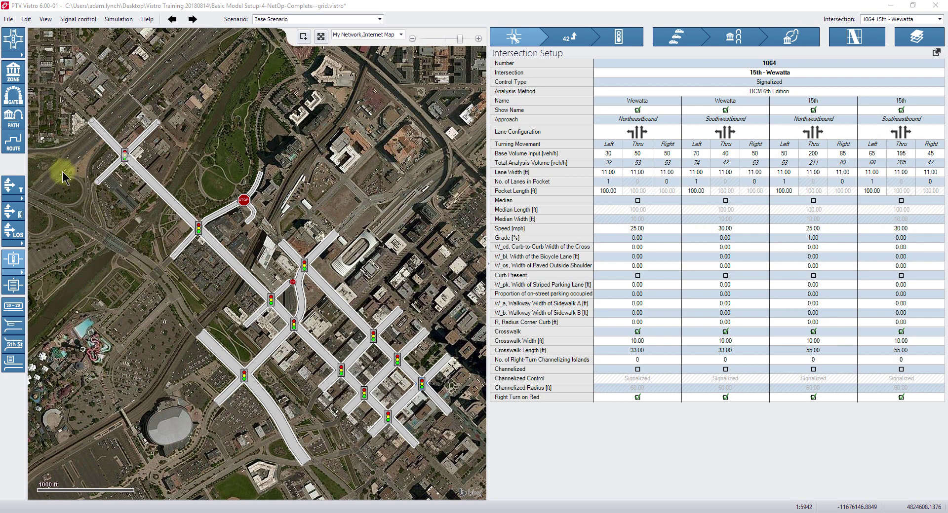
- Trace a custom route down the road, then drag it into a detour through adjacent intersections
click(11, 148)
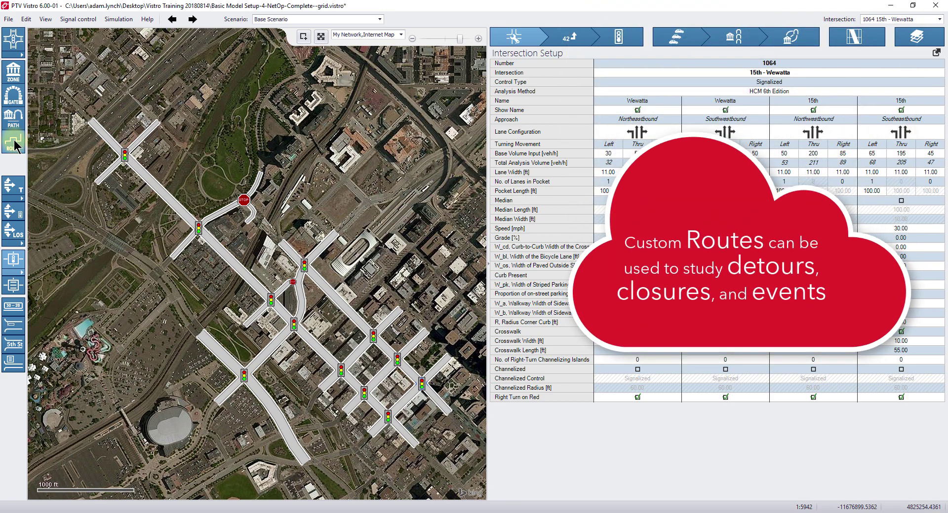
click(88, 120)
mouse_move(90, 119)
mouse_down()
mouse_move(185, 227)
mouse_move(408, 444)
mouse_up()
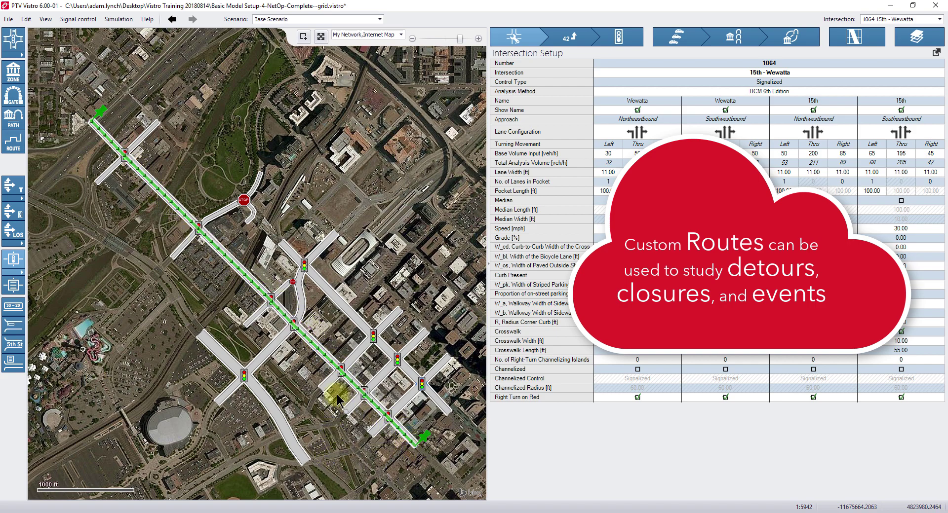
mouse_move(389, 418)
mouse_down()
mouse_move(405, 375)
mouse_move(415, 456)
mouse_up()
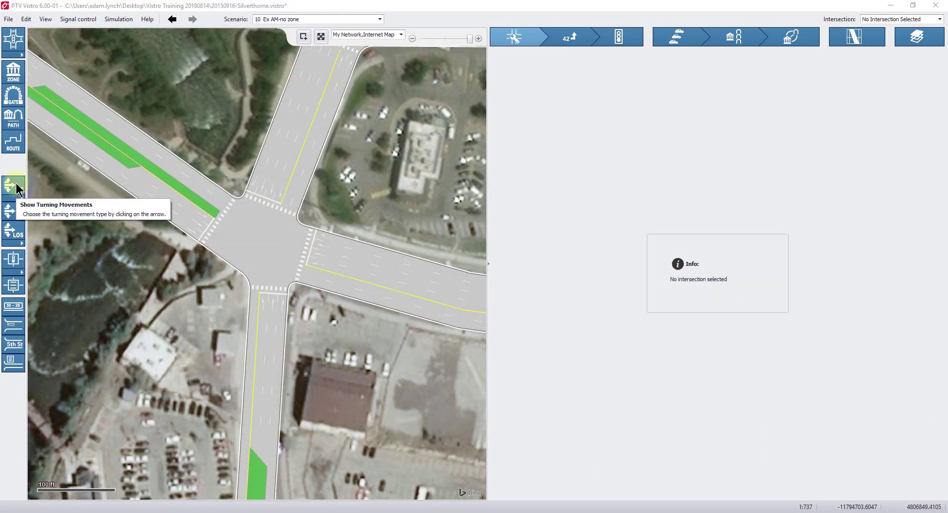
- Show turning-movement volumes, view the volume-type choices, and read manual section 8.2 Table 6
click(18, 189)
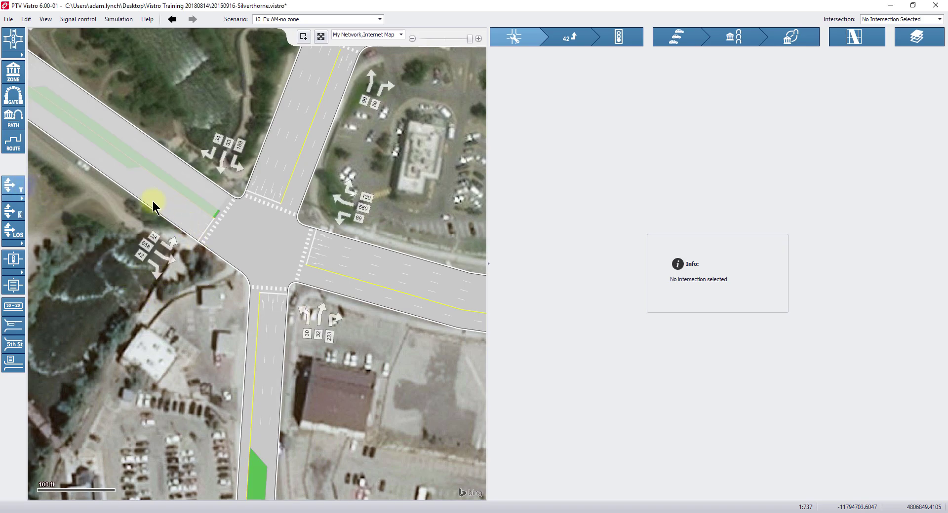
click(21, 197)
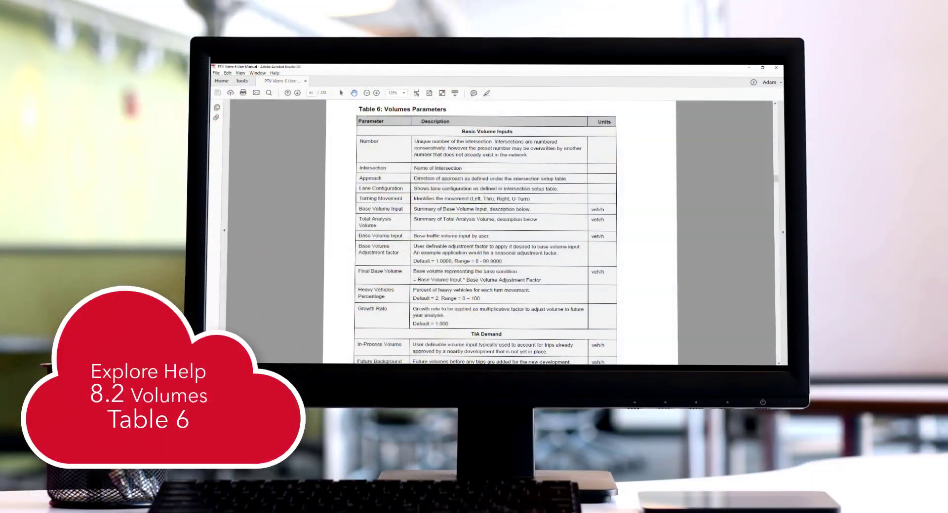
scroll(665, 203, down, 3)
scroll(632, 204, down, 3)
scroll(632, 204, down, 2)
scroll(632, 205, down, 3)
scroll(632, 204, down, 3)
scroll(631, 204, down, 2)
scroll(632, 205, down, 3)
scroll(632, 205, down, 2)
scroll(632, 204, down, 3)
scroll(632, 204, down, 3)
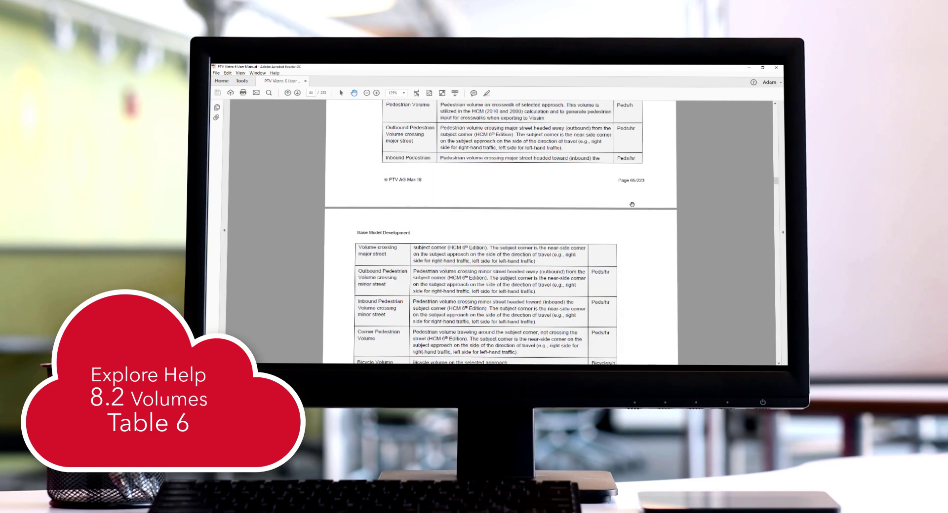
scroll(632, 204, down, 3)
scroll(632, 205, down, 3)
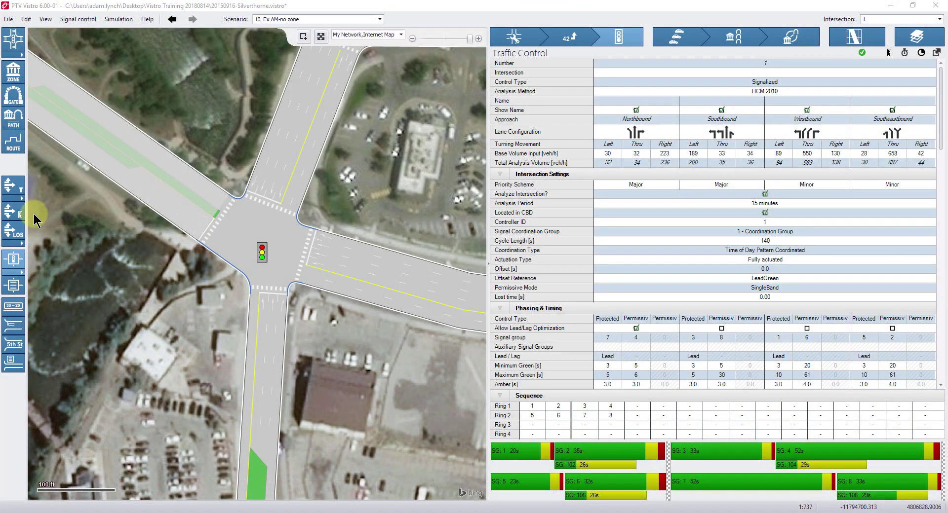
- Show signal groups, then label turning movements with delay values instead of LOS letters
click(22, 216)
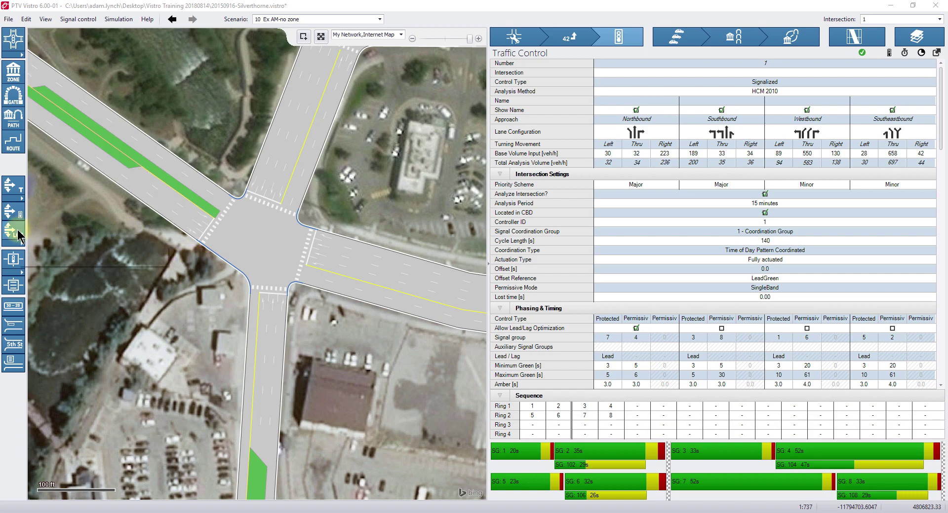
click(20, 236)
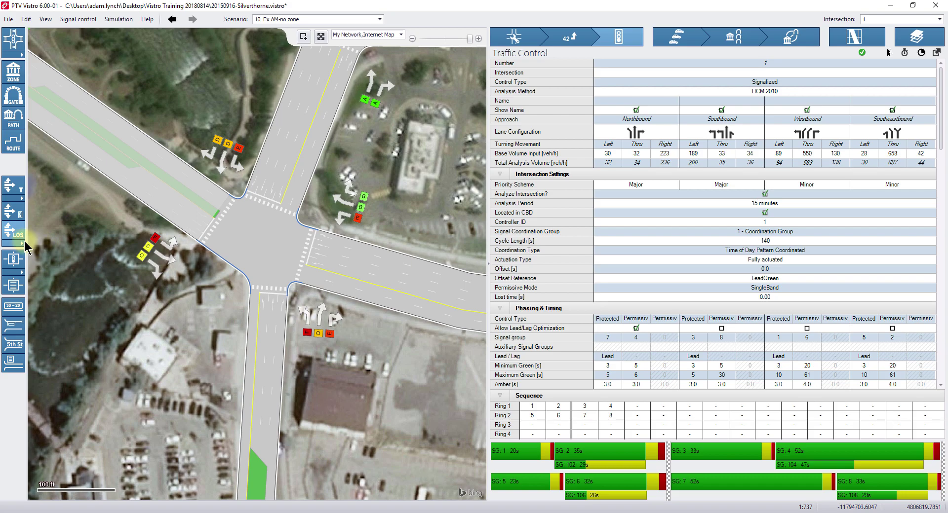
click(21, 242)
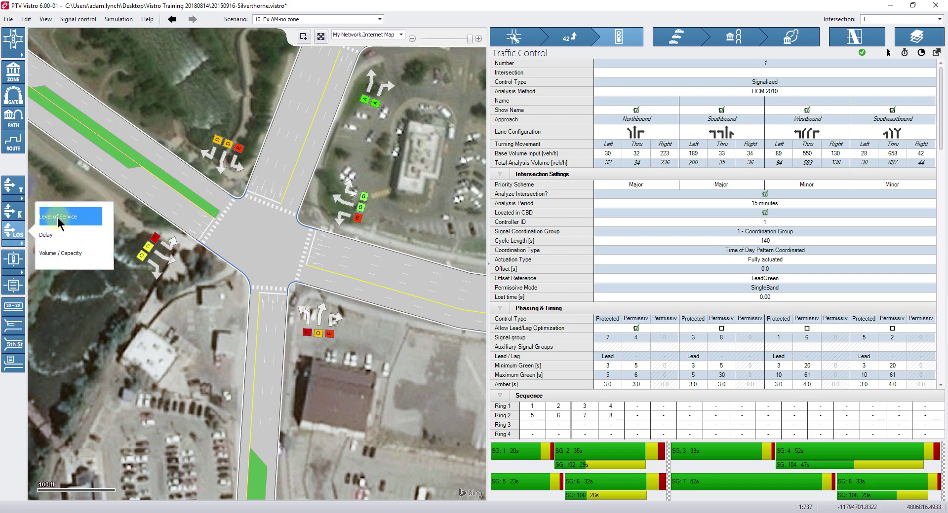
click(69, 242)
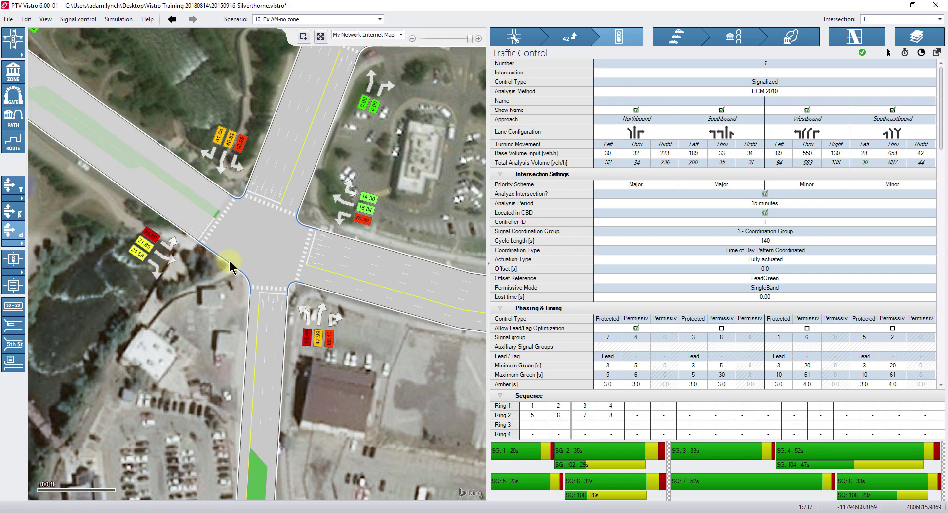
- Clear the delay labels and tag the intersection with its level of service
click(48, 265)
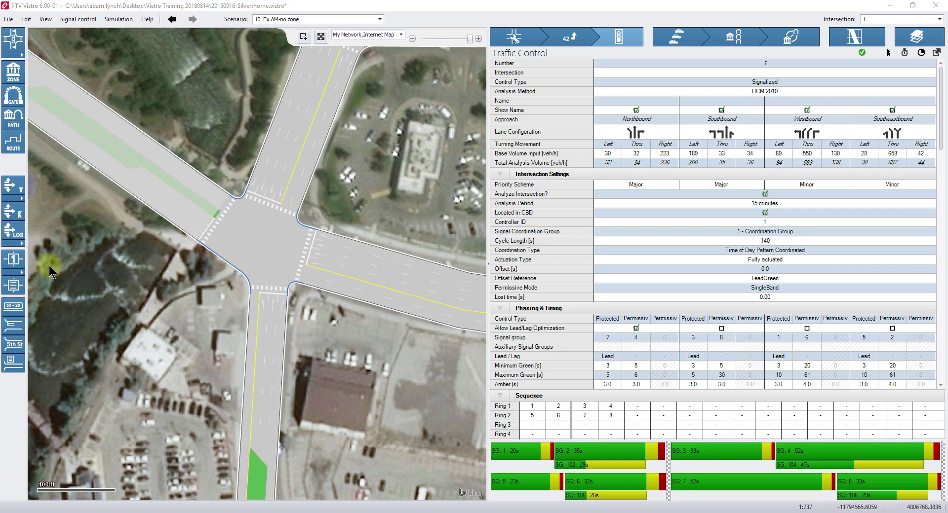
click(14, 258)
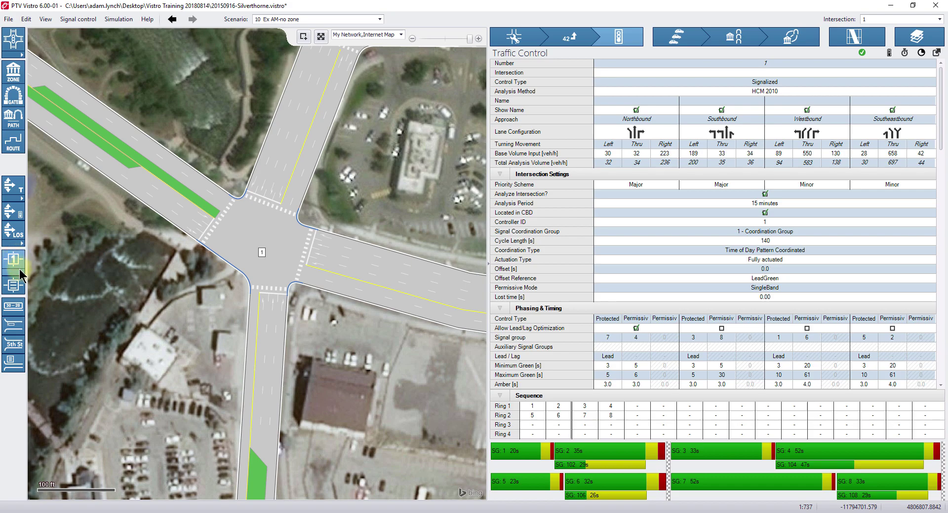
click(21, 272)
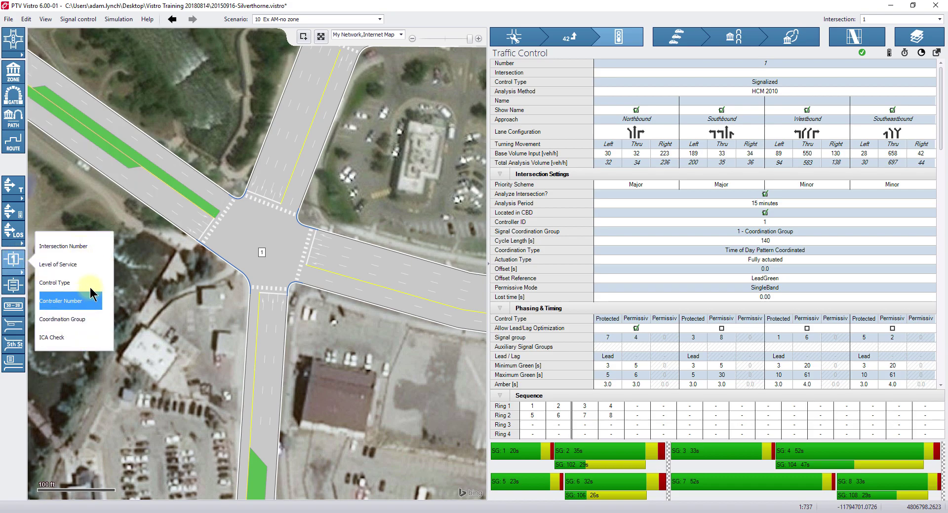
click(89, 264)
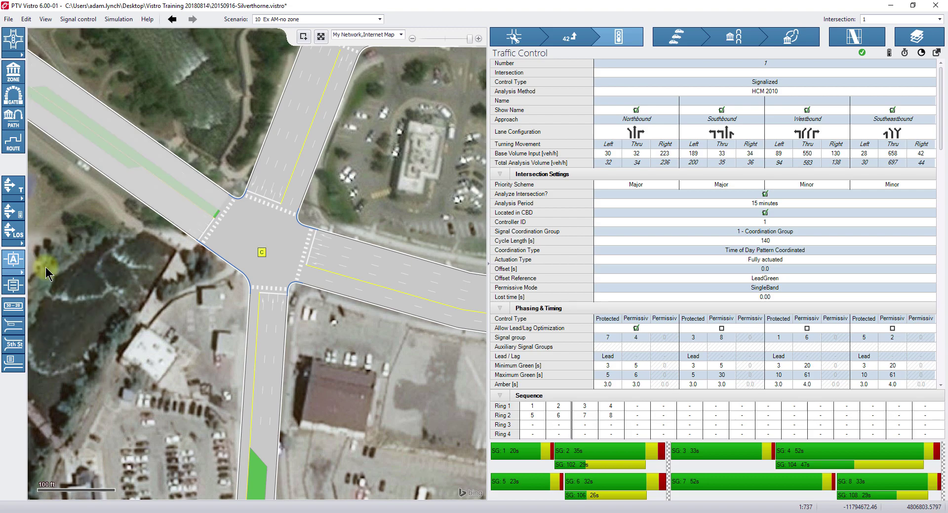
- Switch the intersection label to control type, controller number, then ICA check
click(33, 272)
click(63, 284)
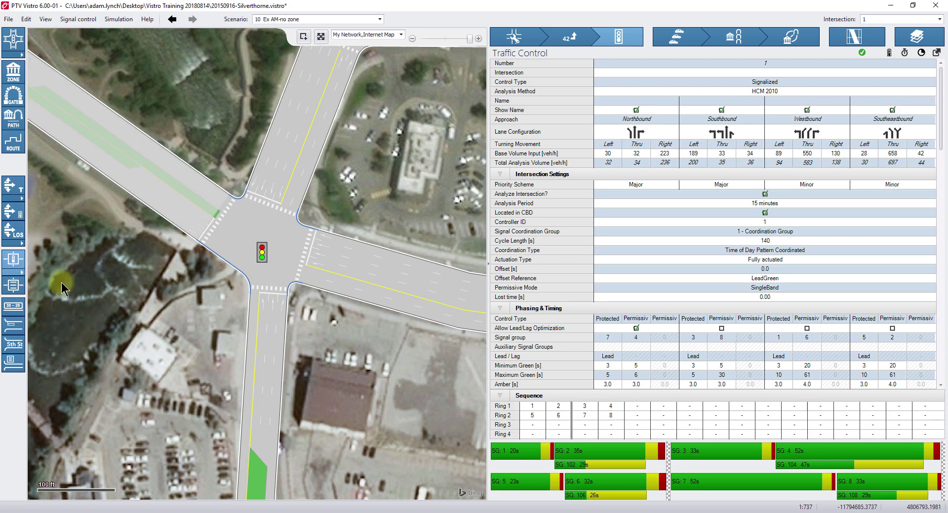
click(21, 272)
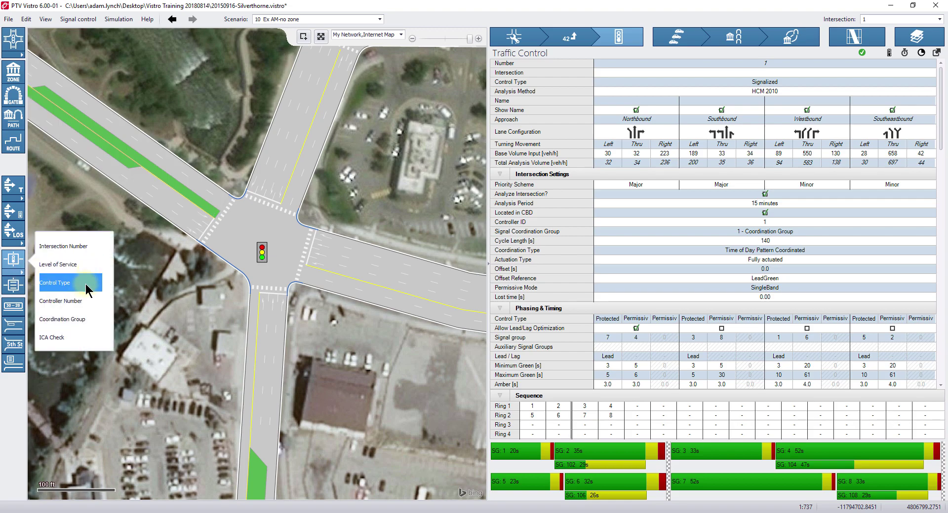
click(71, 314)
click(22, 272)
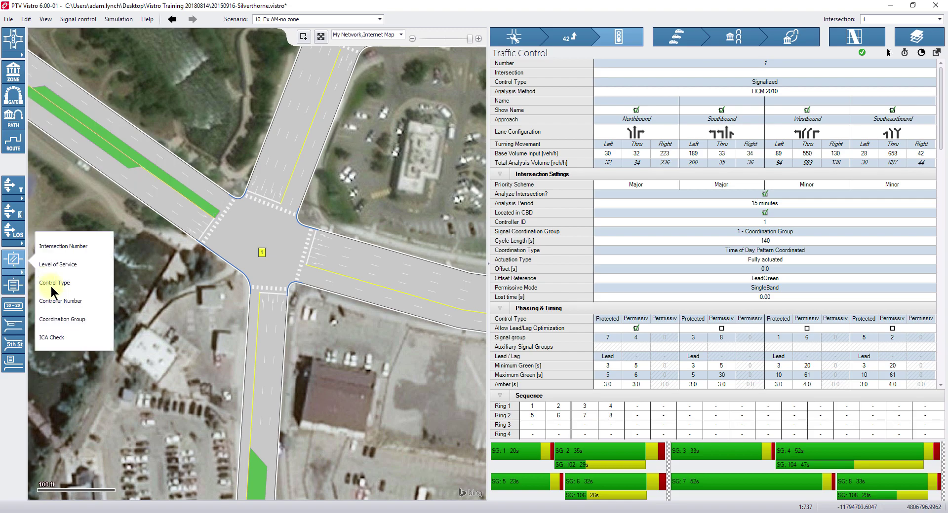
click(67, 336)
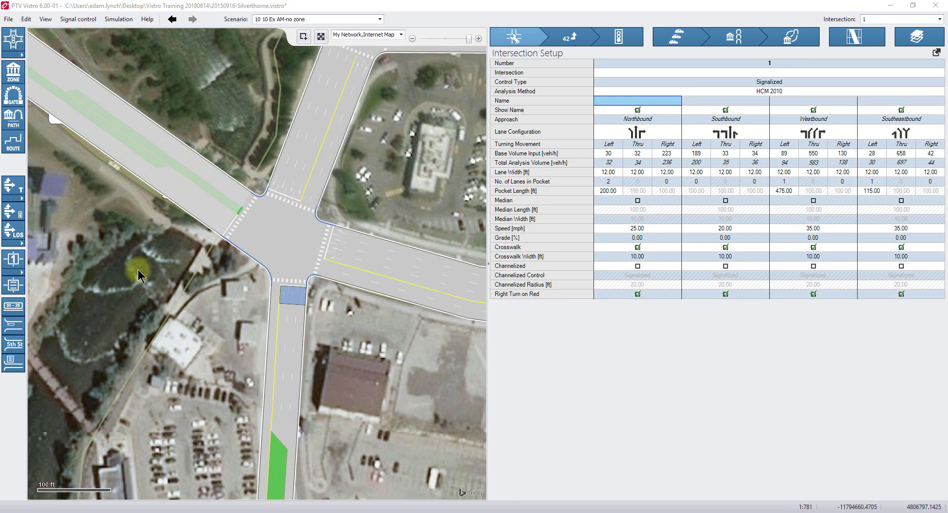
- Show traffic conditions and unbalanced flows, testing southwestbound through volume 0 before restoring 42
click(13, 287)
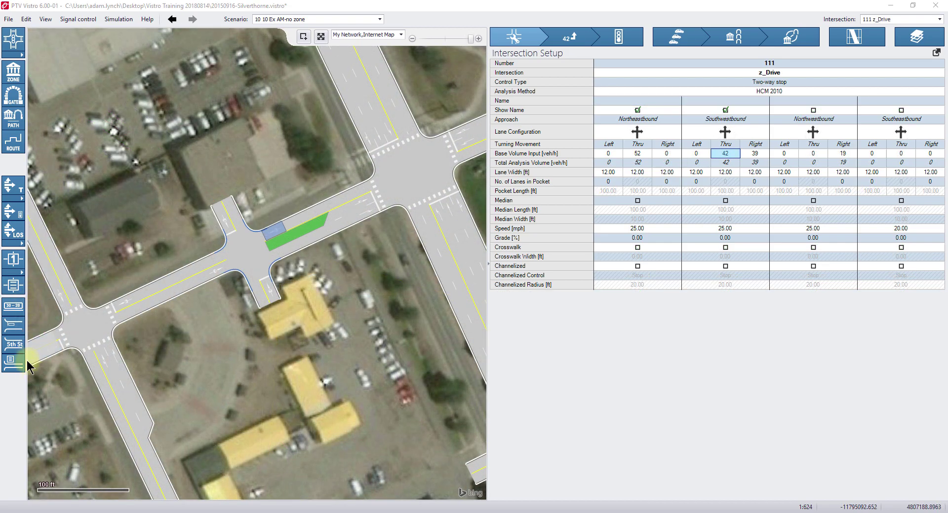
click(20, 310)
text(0)
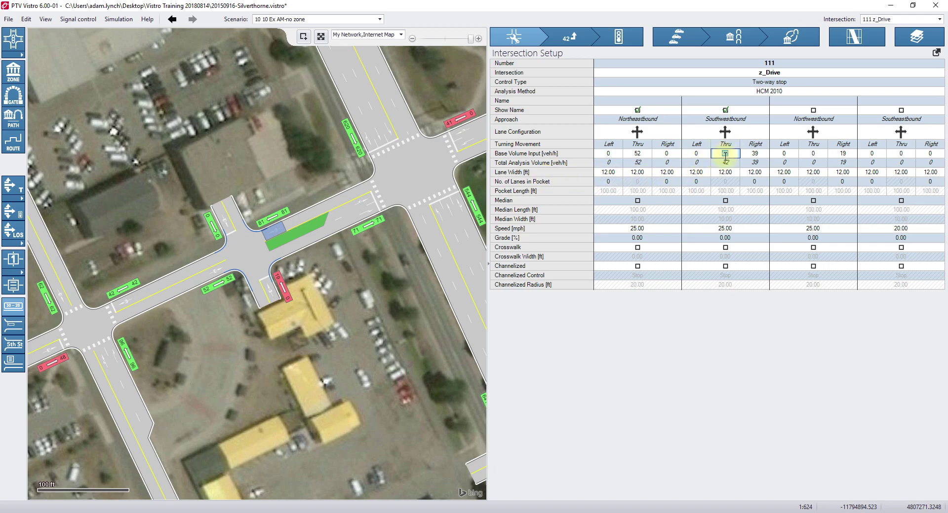
key(Return)
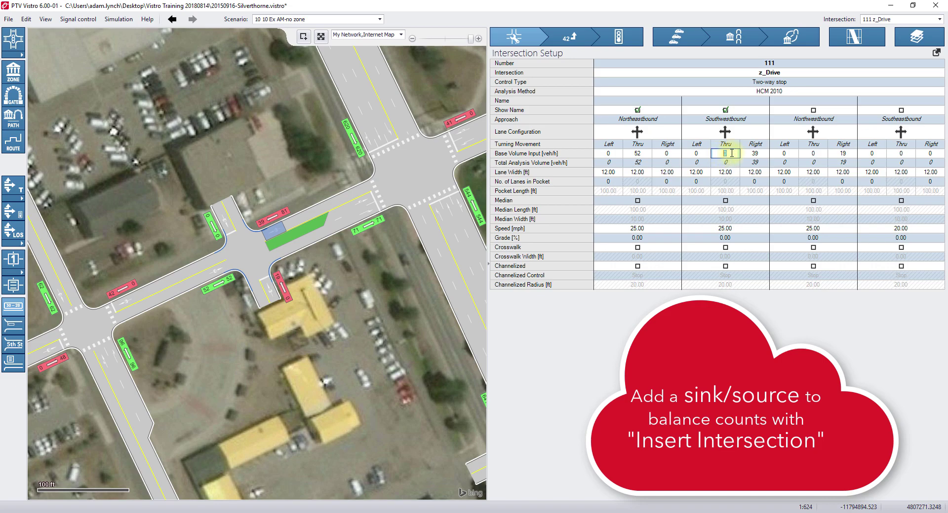
text(42)
key(Return)
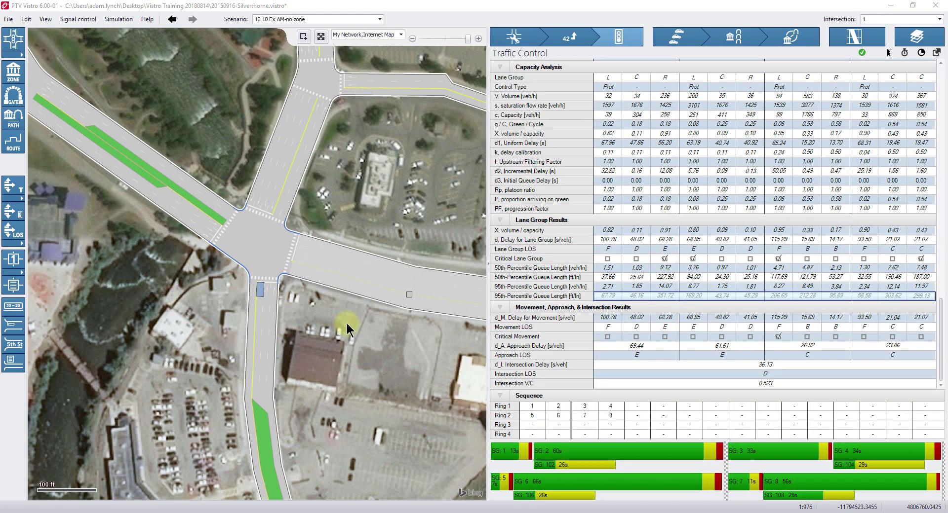
- Show queue lengths on the approaches and select the 95th-Percentile Queue Length row
click(347, 325)
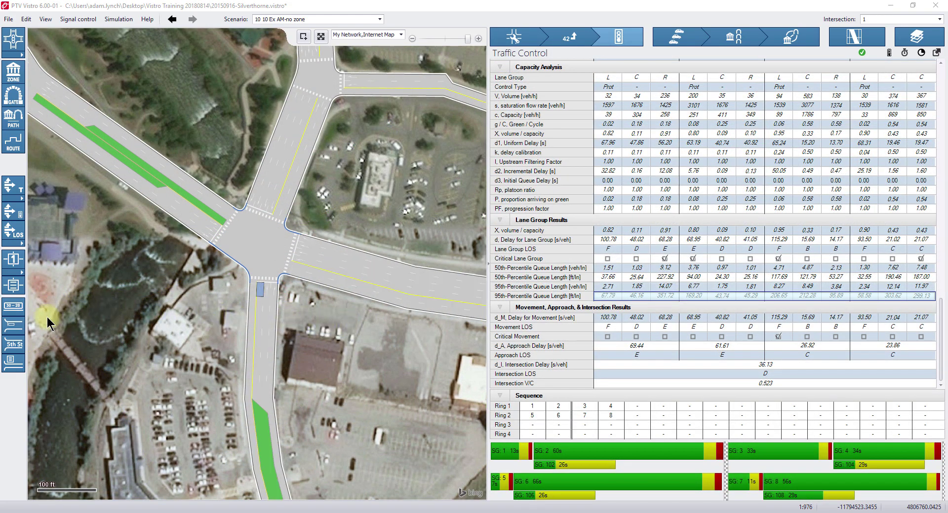
click(22, 324)
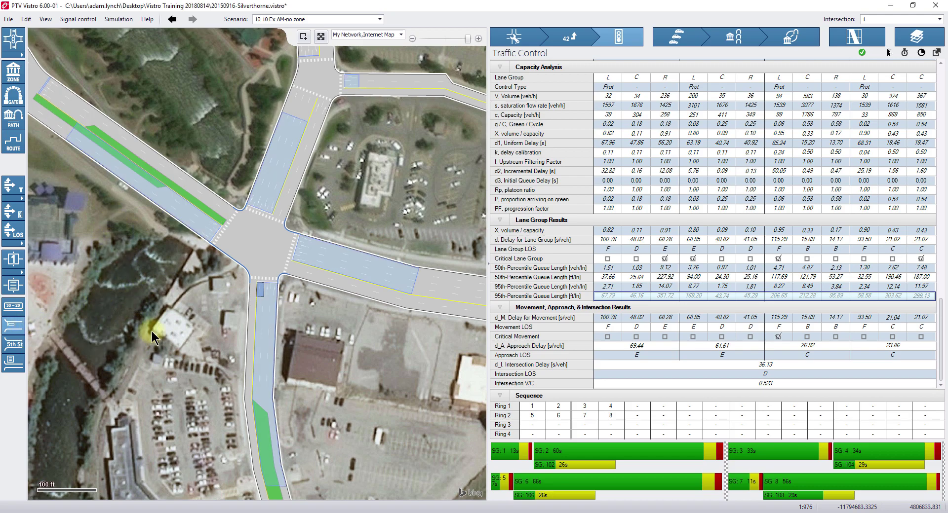
click(604, 296)
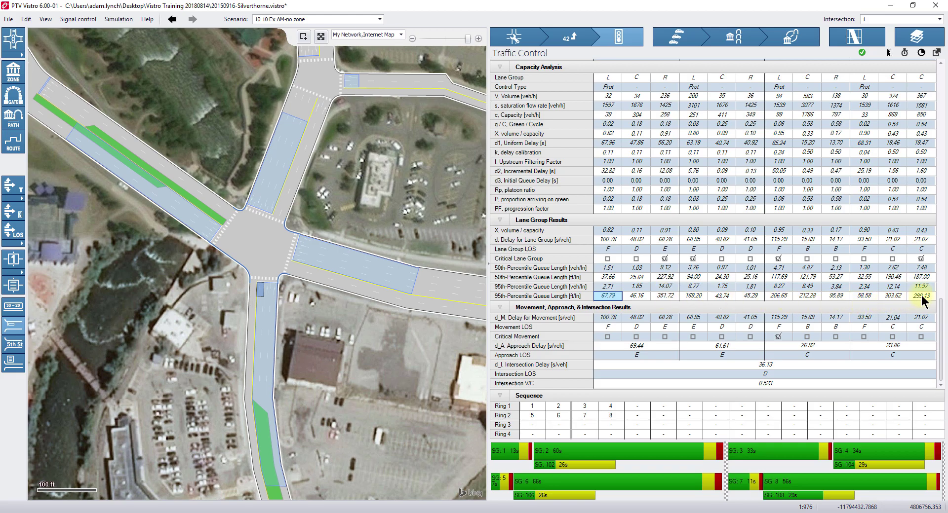
click(923, 296)
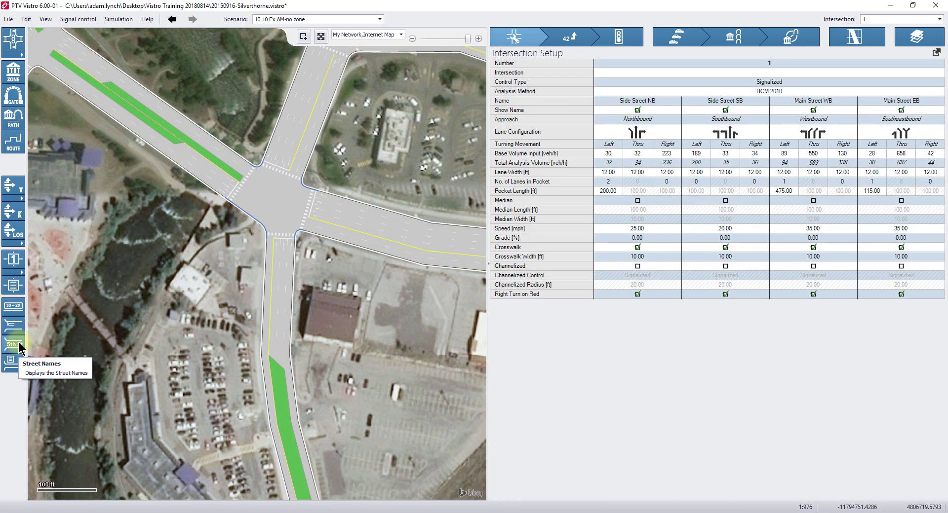
- Label the map with street names and per-approach delay, LOS and v/c
click(19, 344)
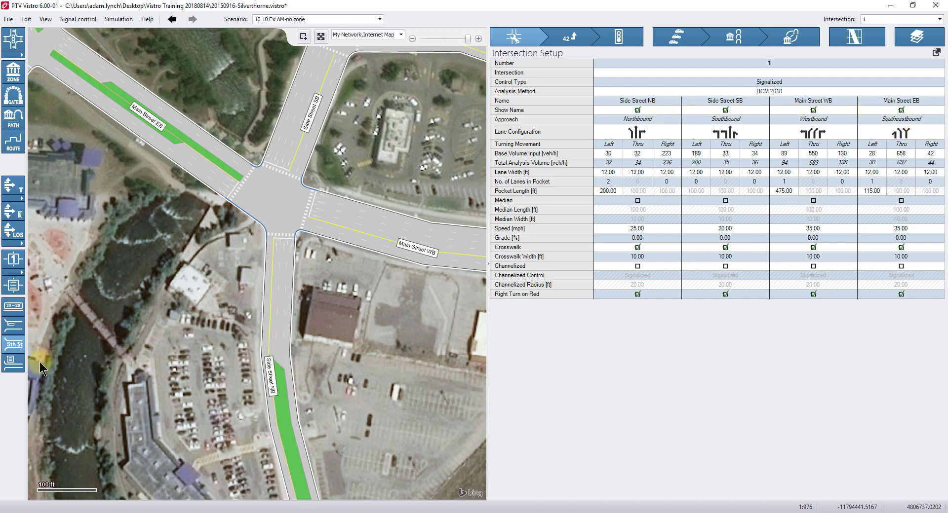
click(13, 364)
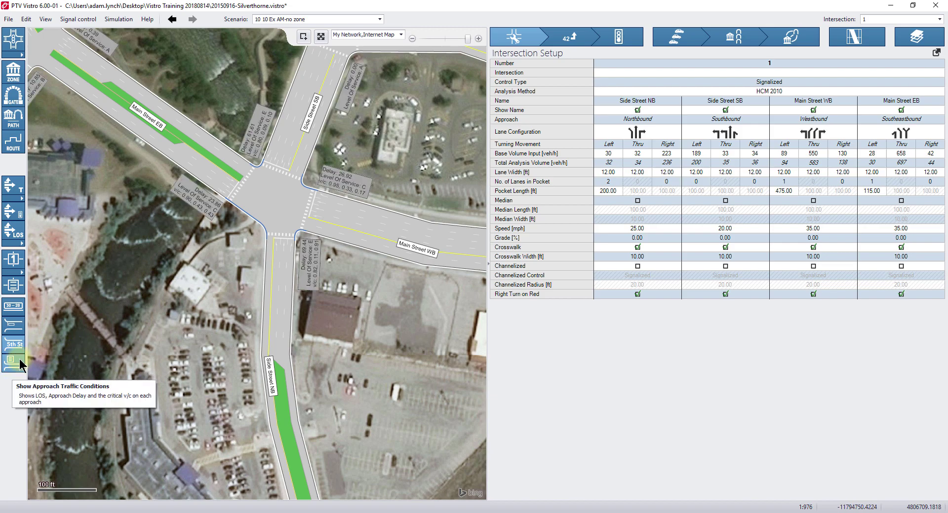
click(240, 220)
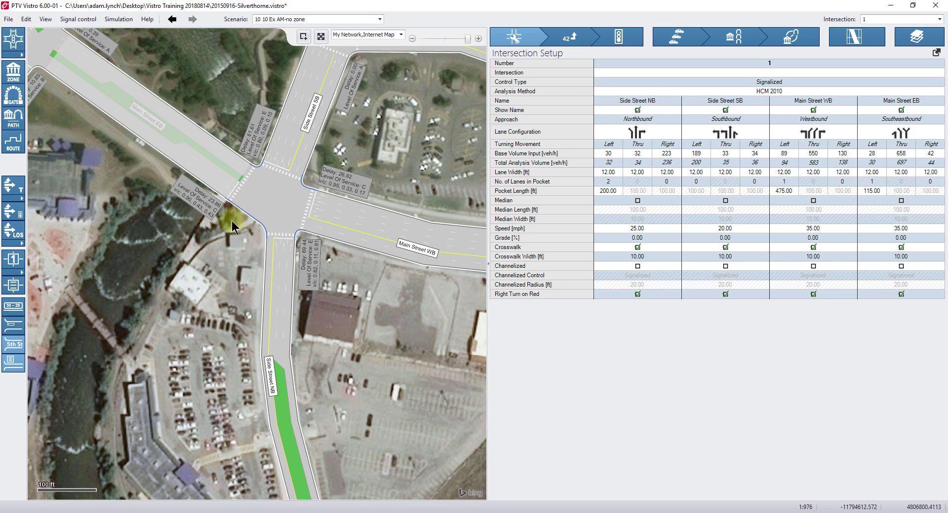